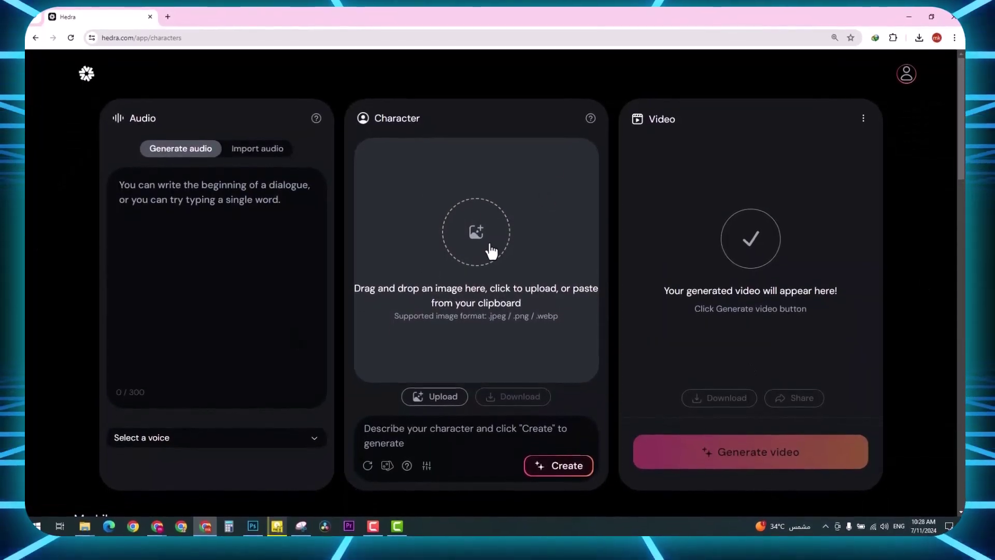
Upload the image 12 from the Desktop as the character picture.
click(490, 251)
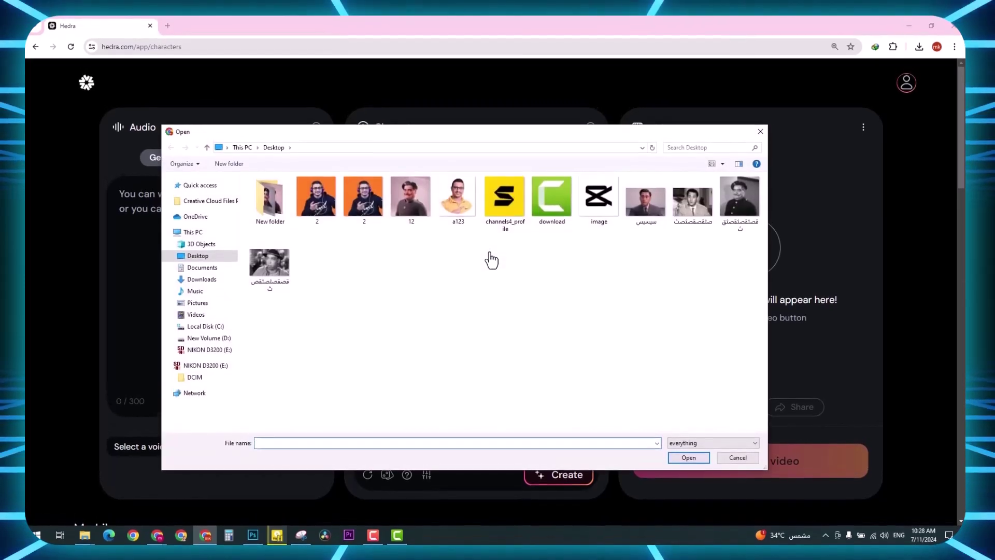
click(407, 203)
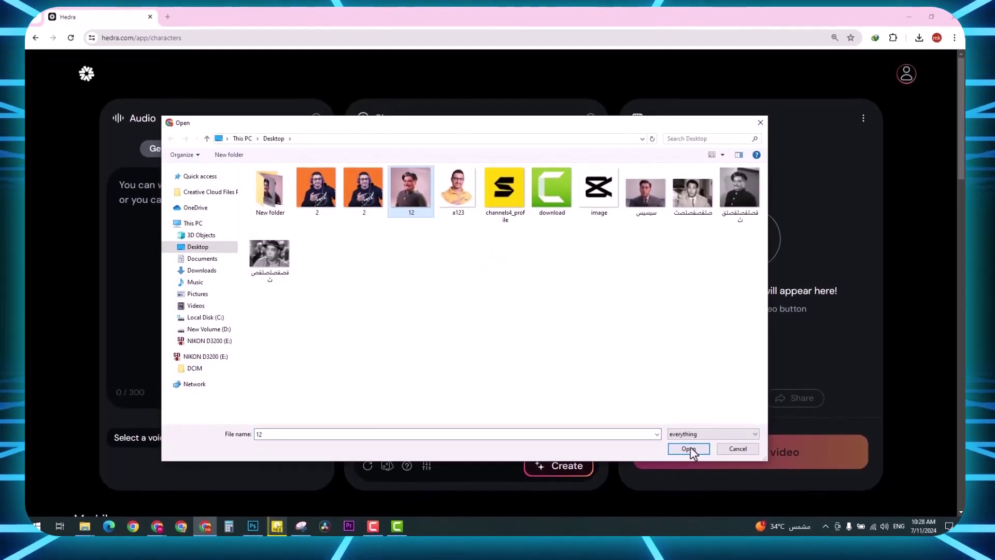
click(689, 457)
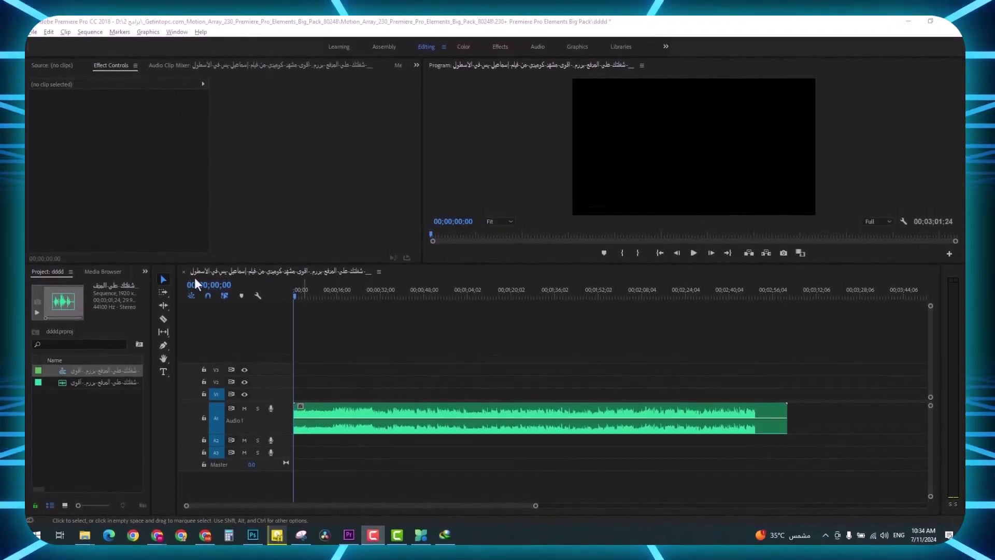
In Premiere Pro, play the film-scene audio clip on track Audio 1 from near its start to listen to the dialogue.
click(322, 421)
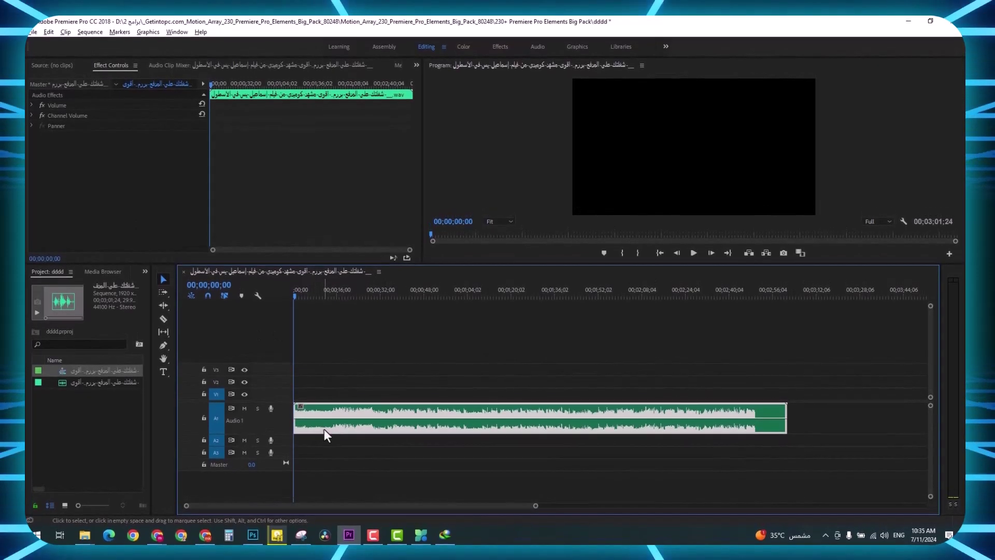
scroll(302, 431, up, 2)
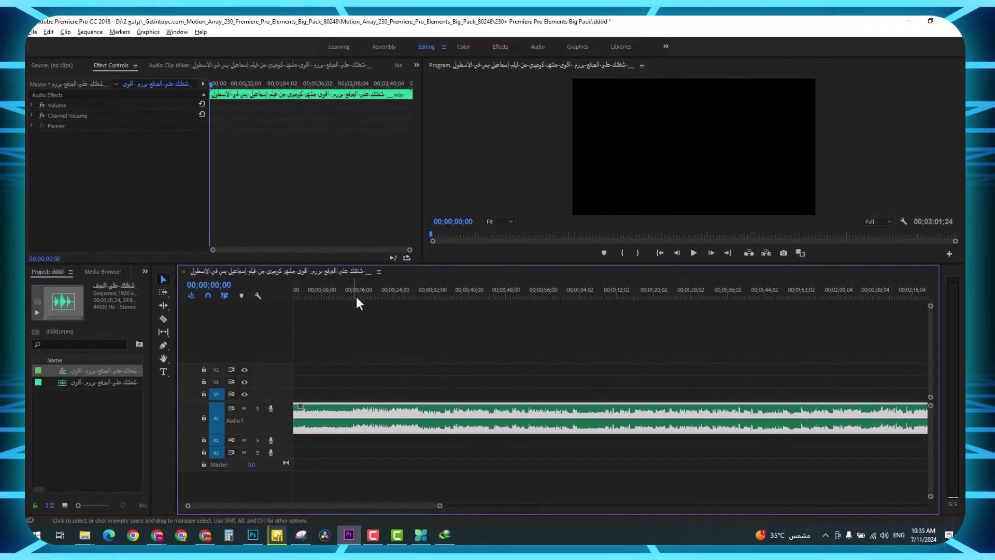
click(347, 289)
key(space)
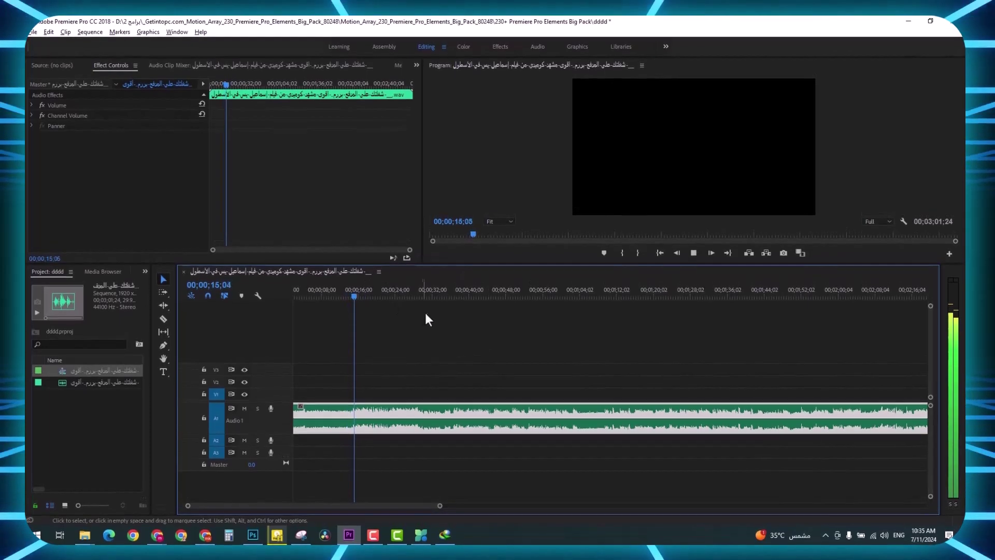
scroll(478, 347, down, 2)
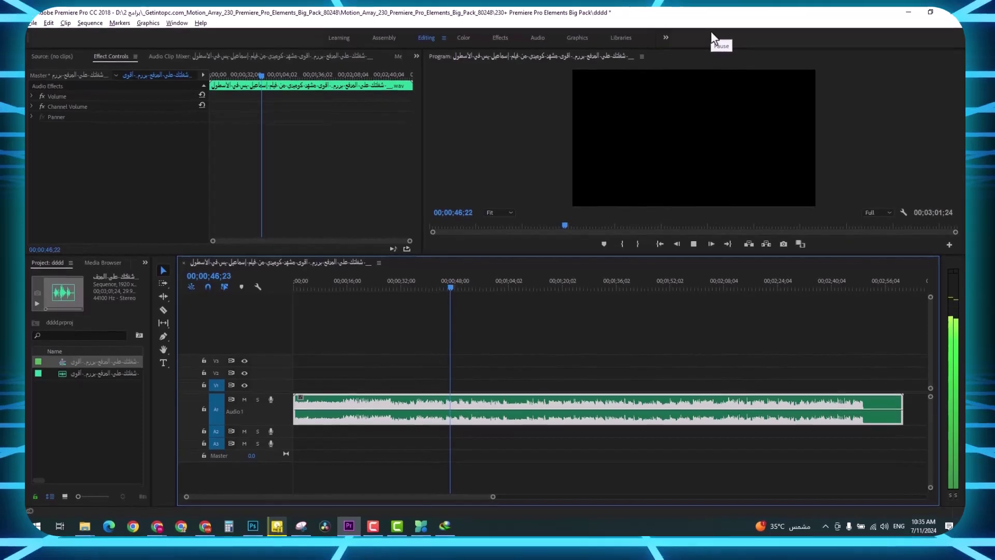
key(space)
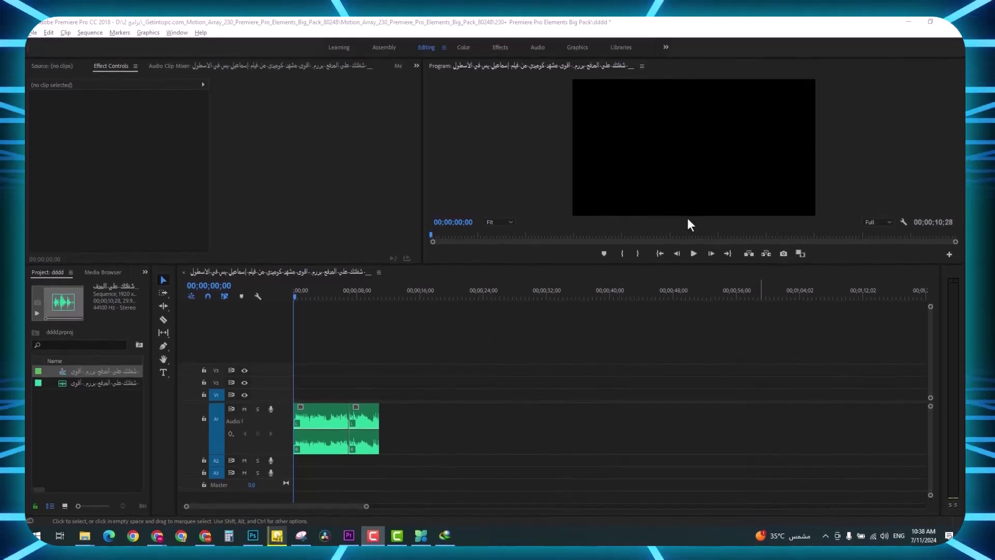
Export the trimmed audio sequence as media in MP3 format.
click(32, 32)
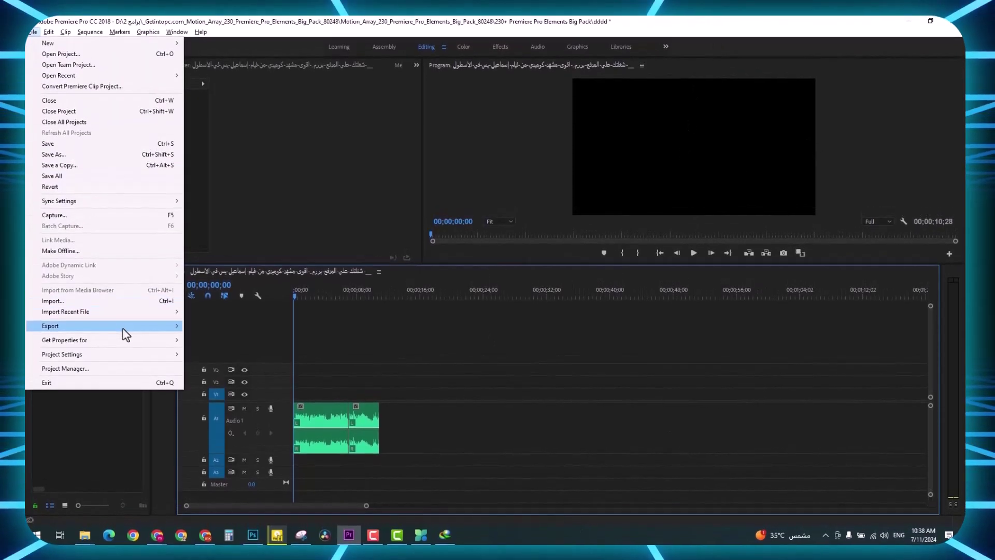
mouse_move(175, 314)
click(207, 327)
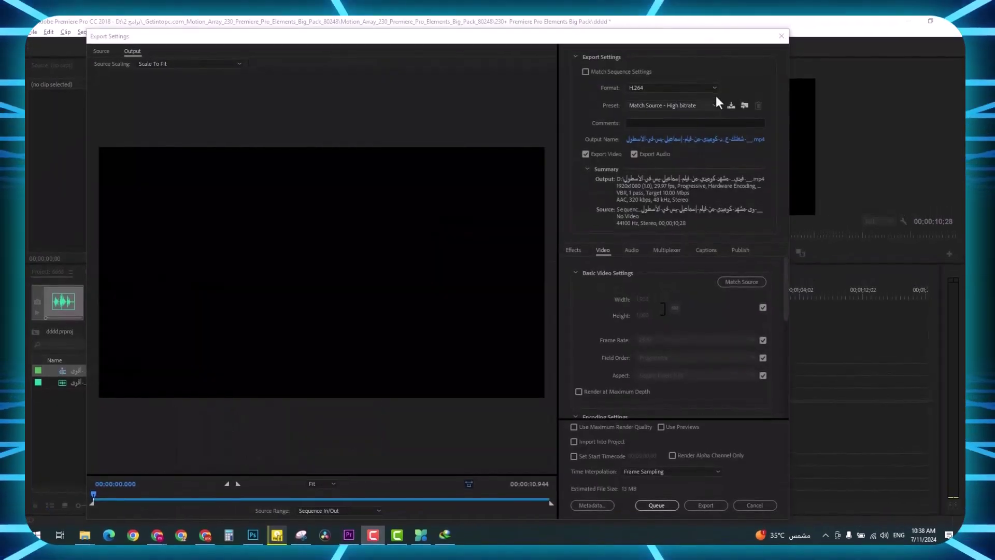
click(715, 78)
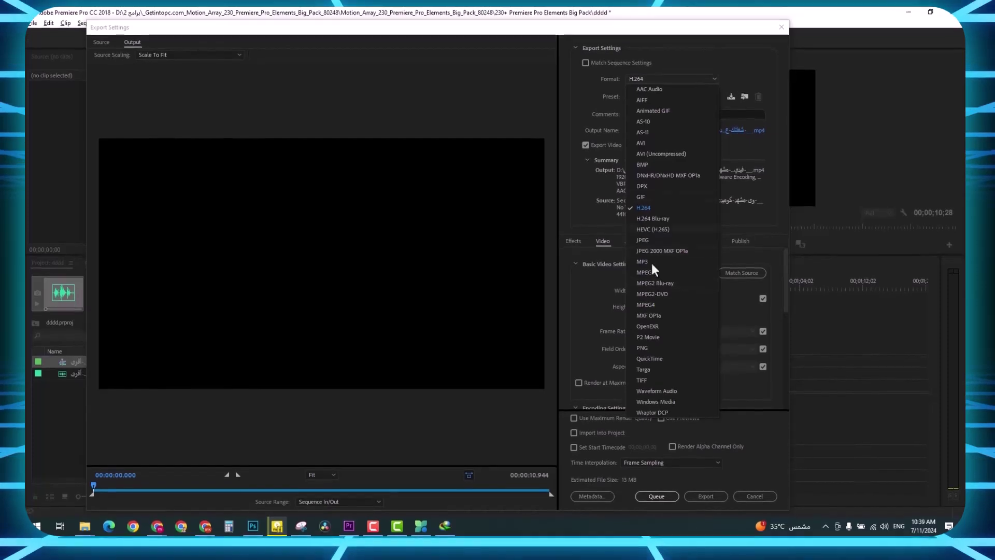
click(651, 271)
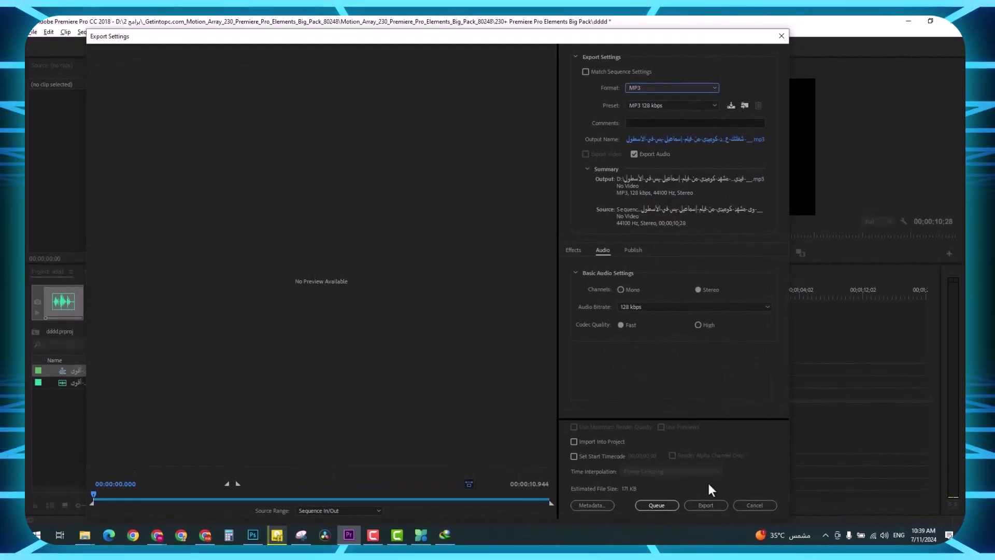
click(705, 496)
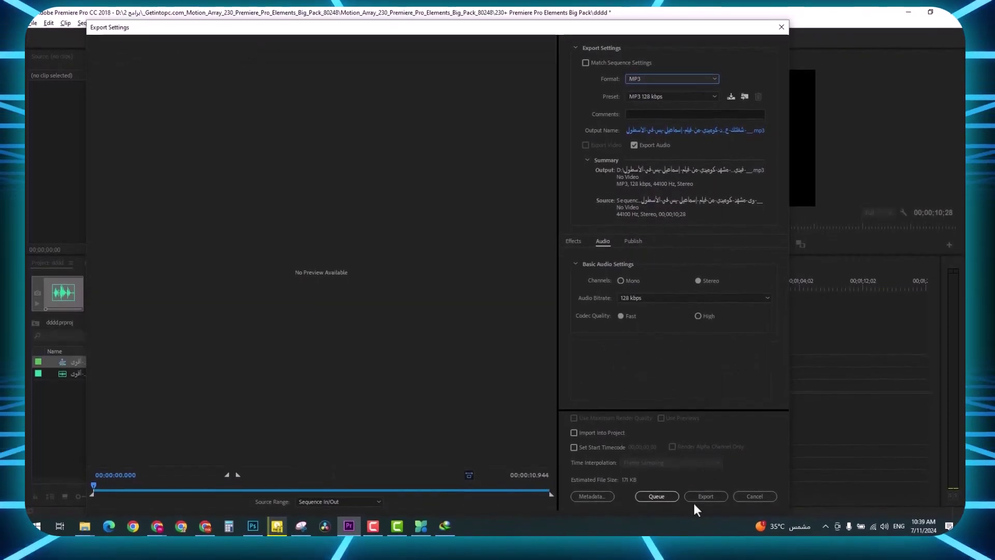
click(704, 505)
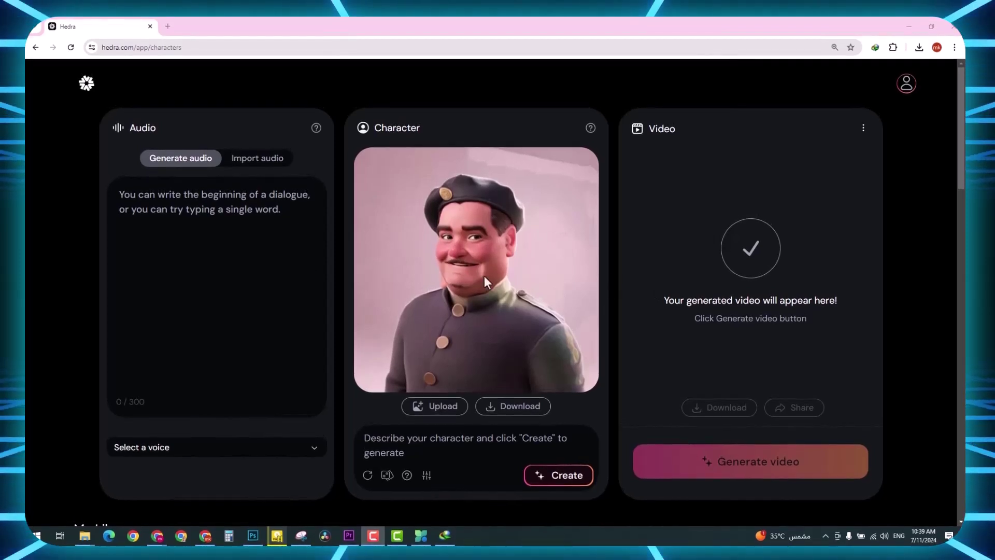
In Hedra, import the exported film-scene MP3 from the PREMIERE folder as the character's audio and play the generated video.
click(258, 158)
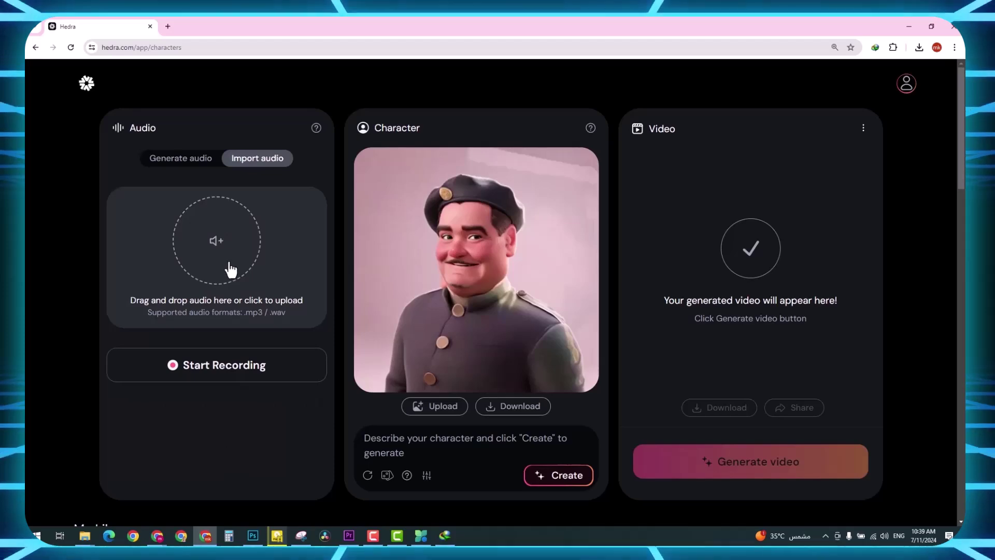
click(231, 268)
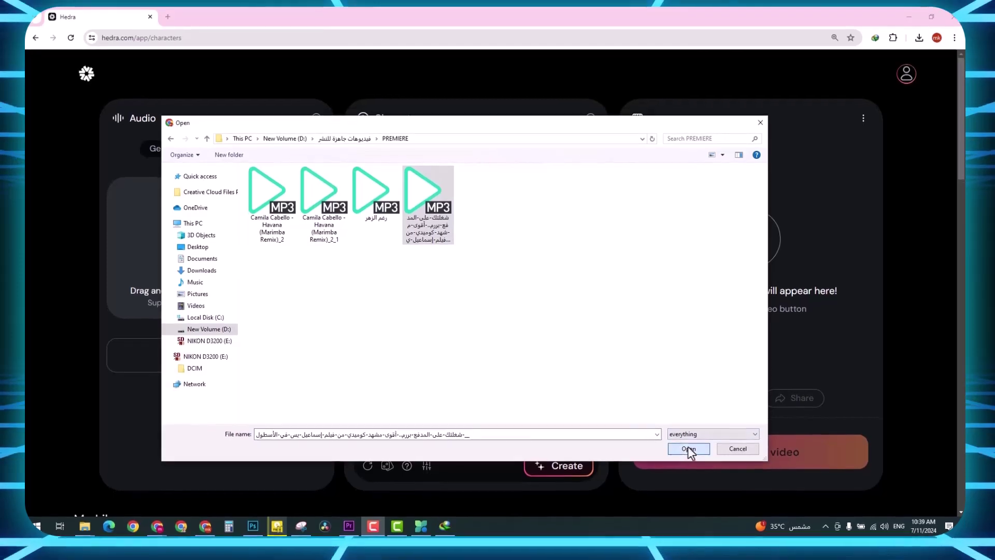
click(689, 458)
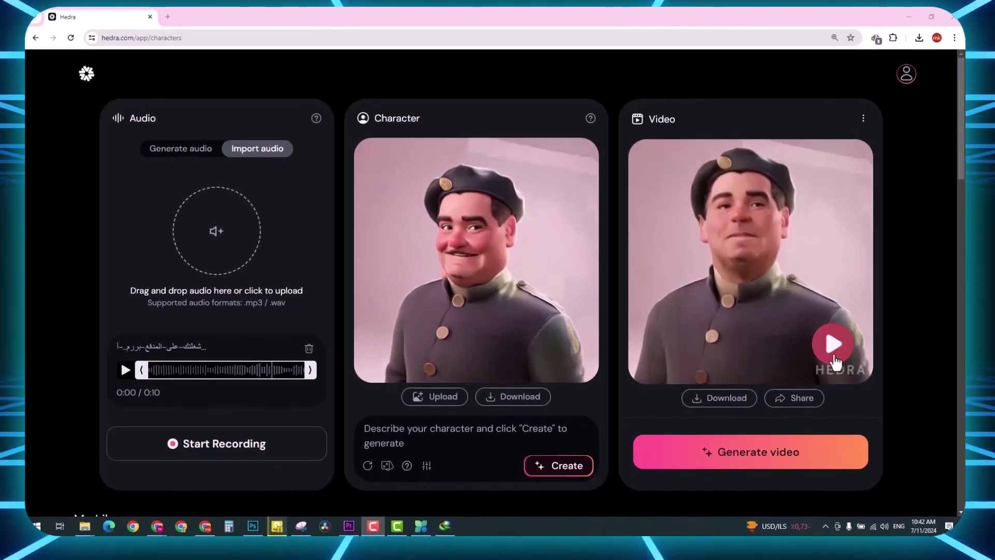
click(834, 353)
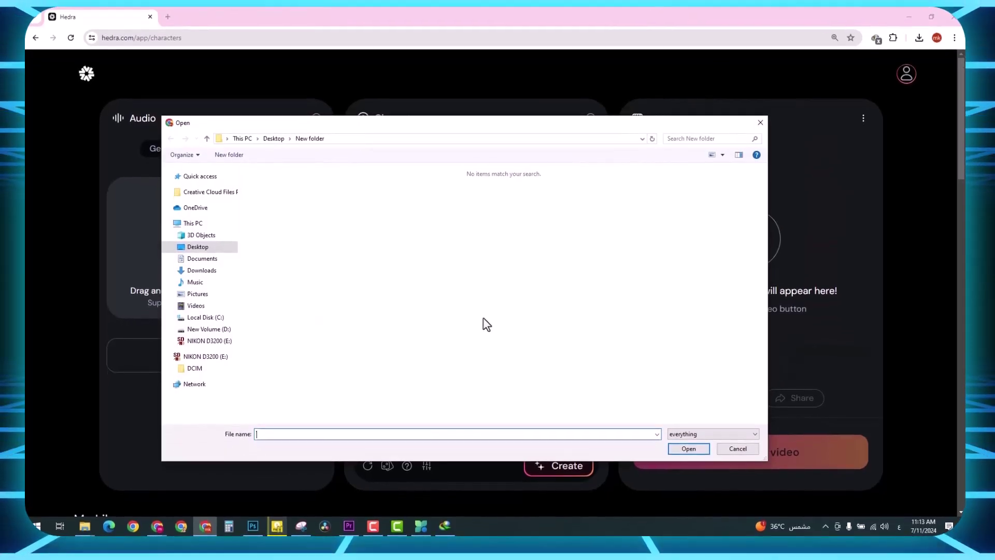
Import the audio file اسماعيل يس from the PREMIERE folder on drive D for the hat-wearing character and play the generated video.
click(223, 330)
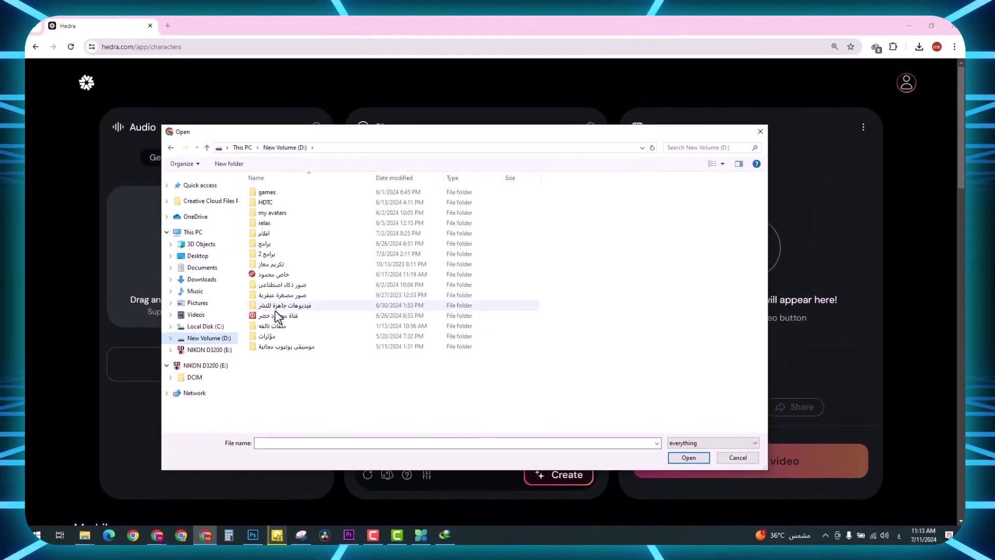
double_click(278, 310)
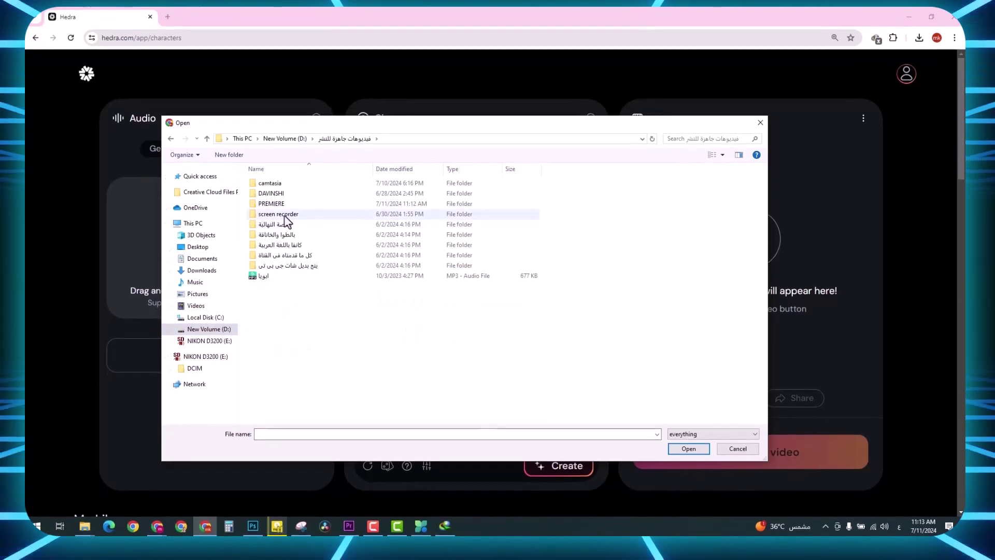
double_click(285, 210)
click(374, 202)
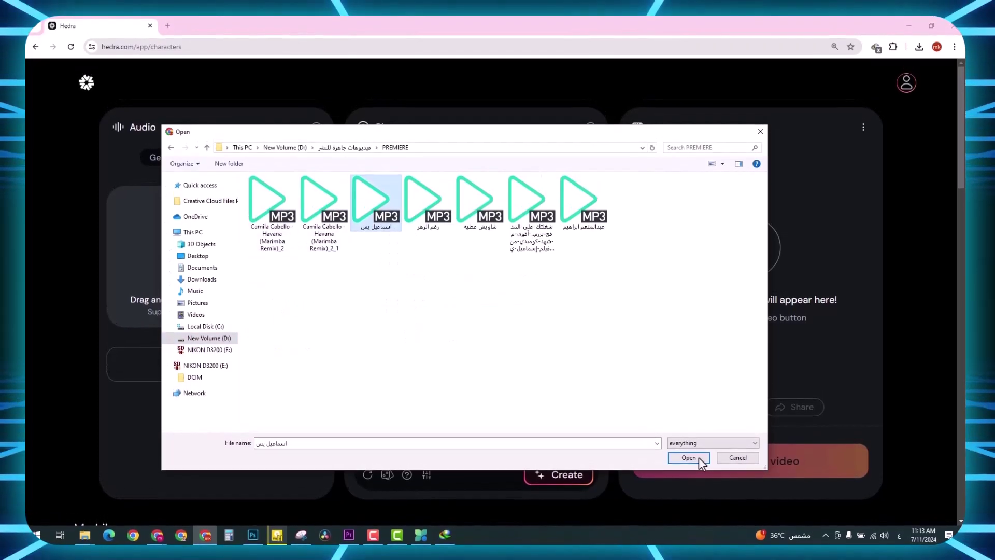
click(693, 457)
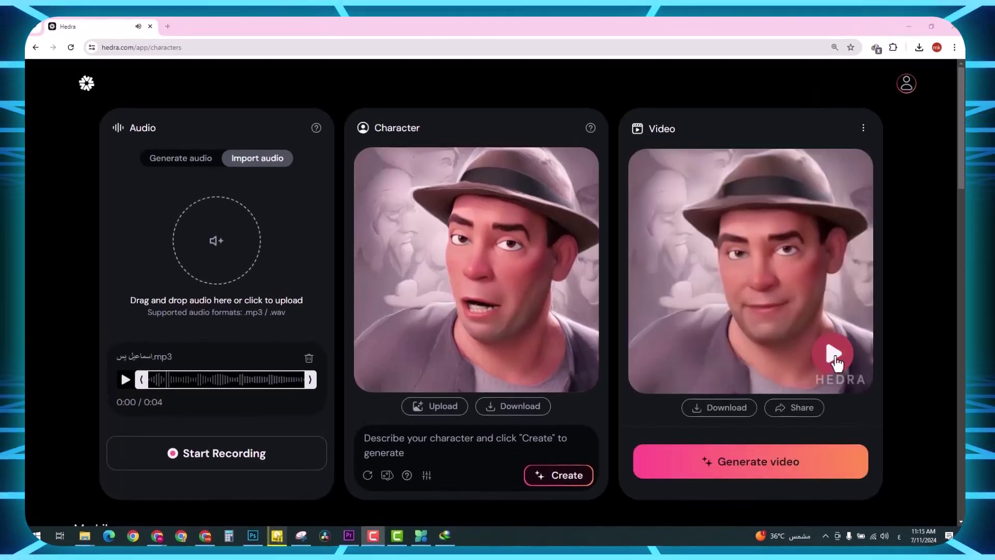
click(834, 357)
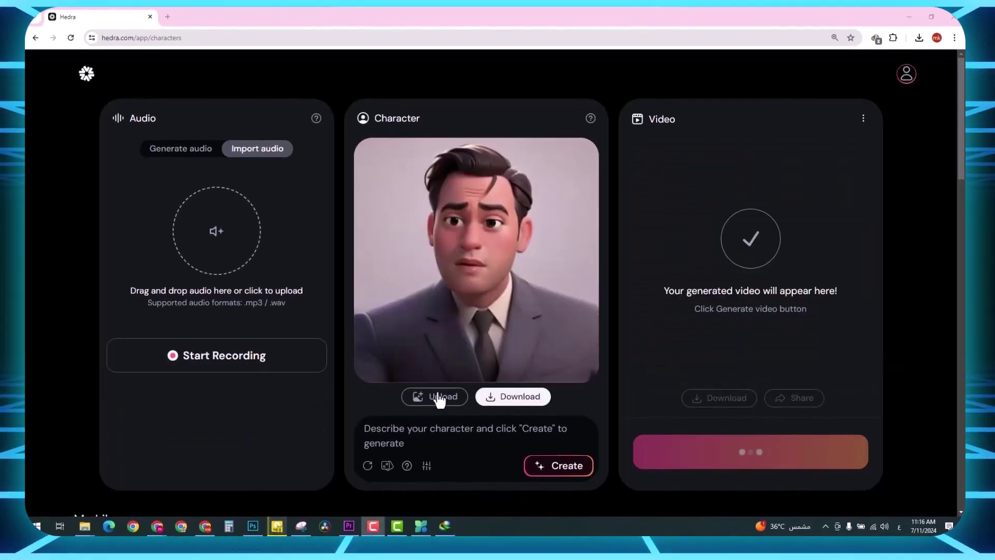
Upload the image سيسيس from the Desktop as the suited character's picture.
click(434, 395)
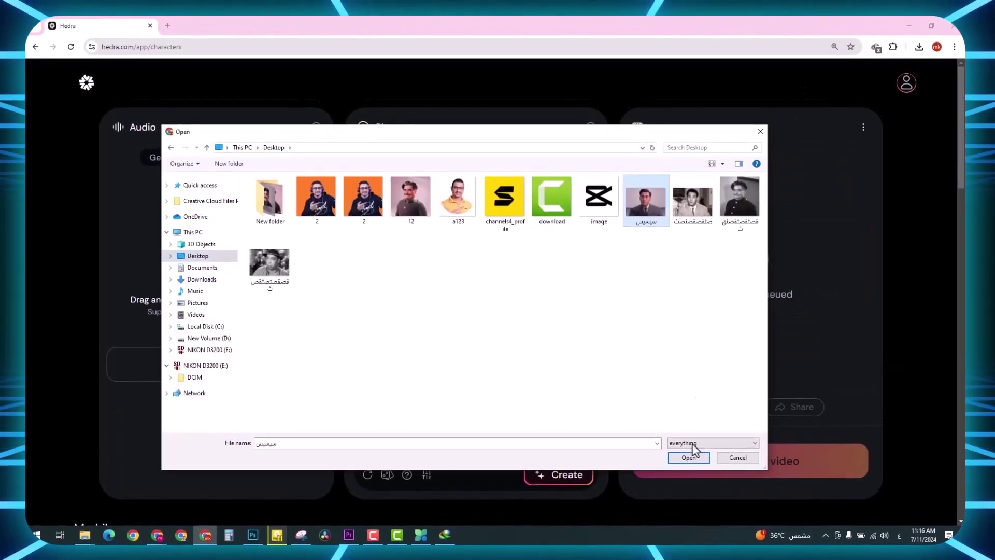
click(688, 459)
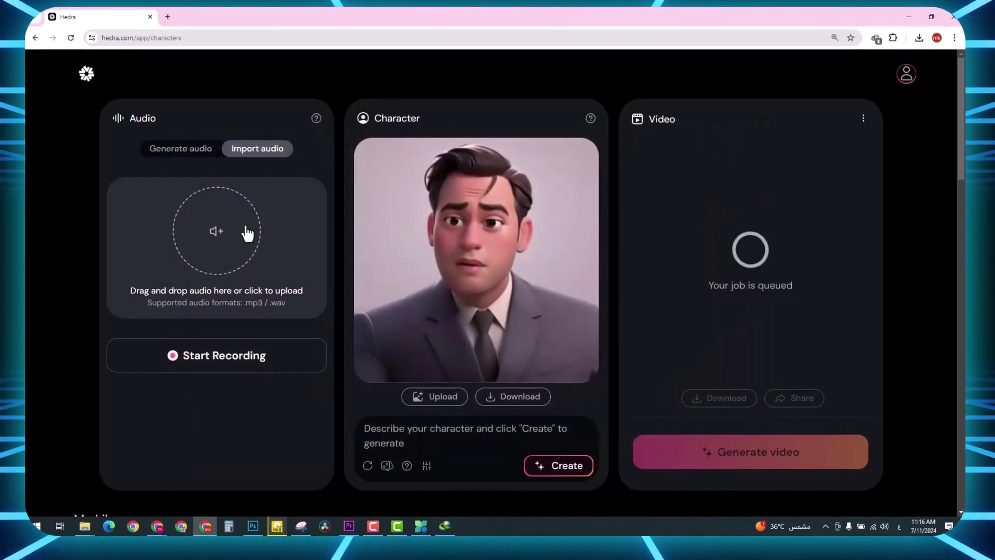
Import the audio file عبدالمنعم ابراهيم.mp3 for the suited character and play the generated video.
click(247, 232)
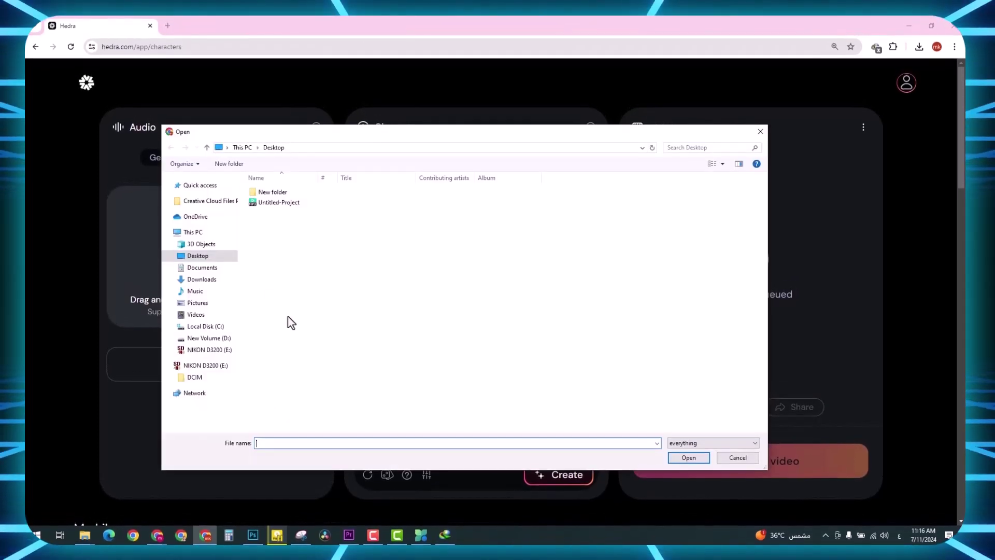
click(688, 458)
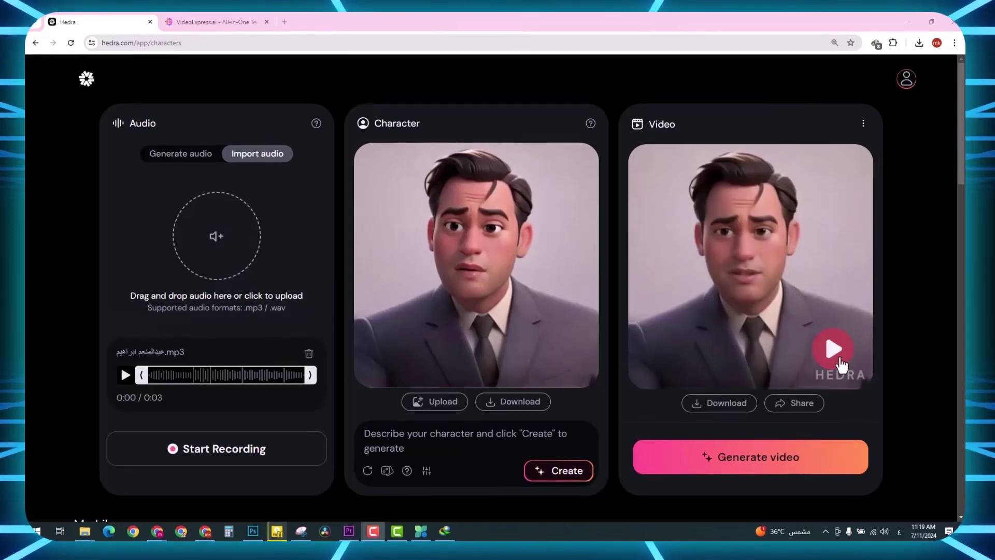
click(831, 349)
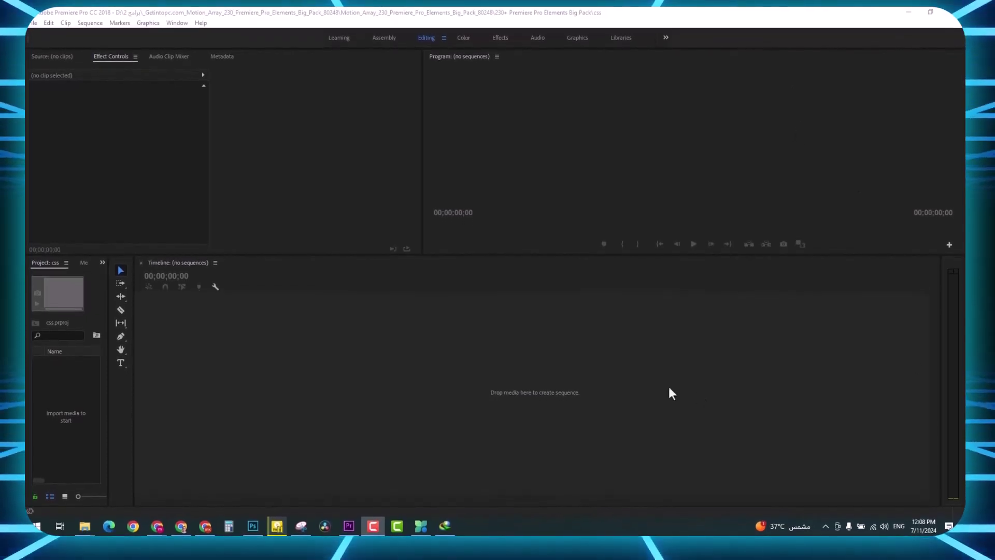
Bring the Old Retro TV Green Screen video from Internet Download Manager into the empty Premiere Pro project and place it on the timeline.
click(453, 541)
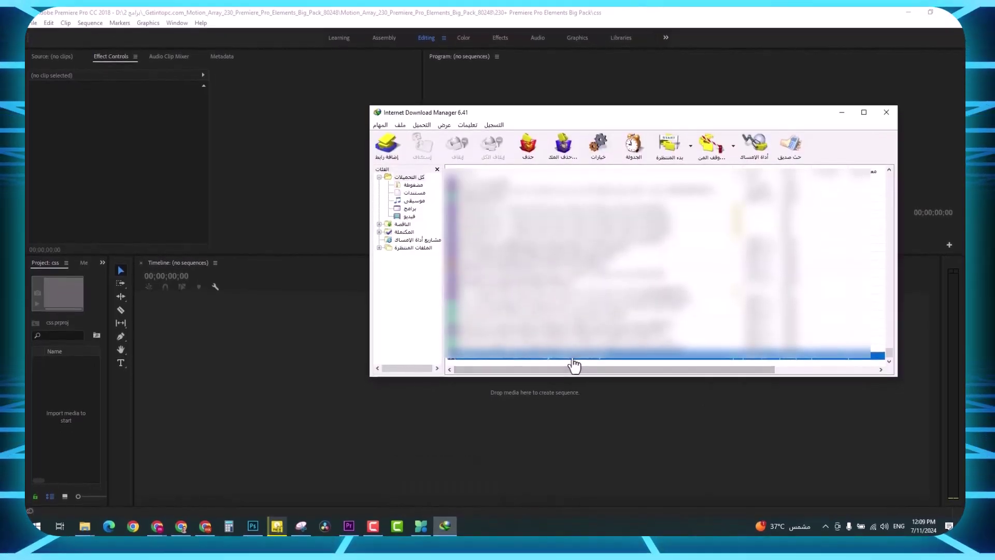
drag(185, 433, 190, 431)
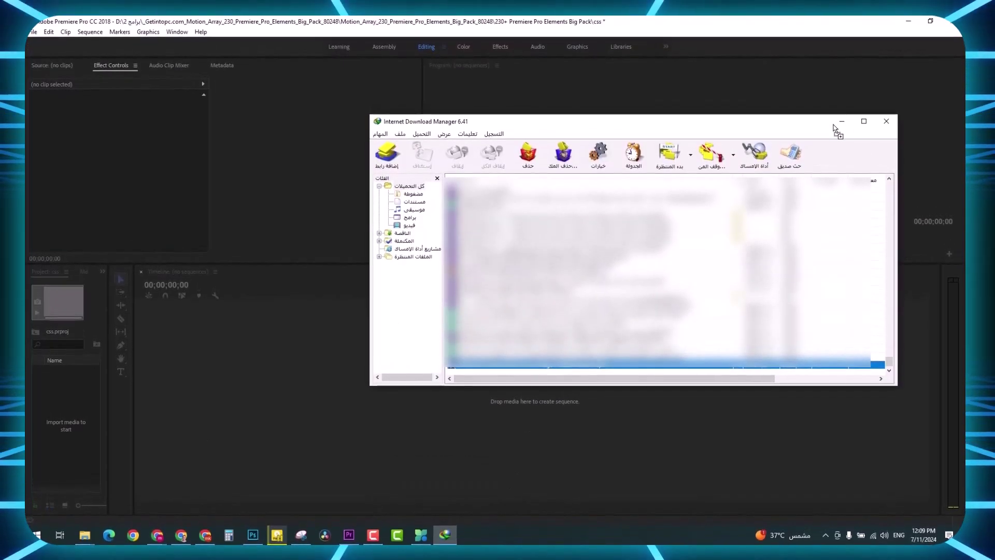
click(312, 418)
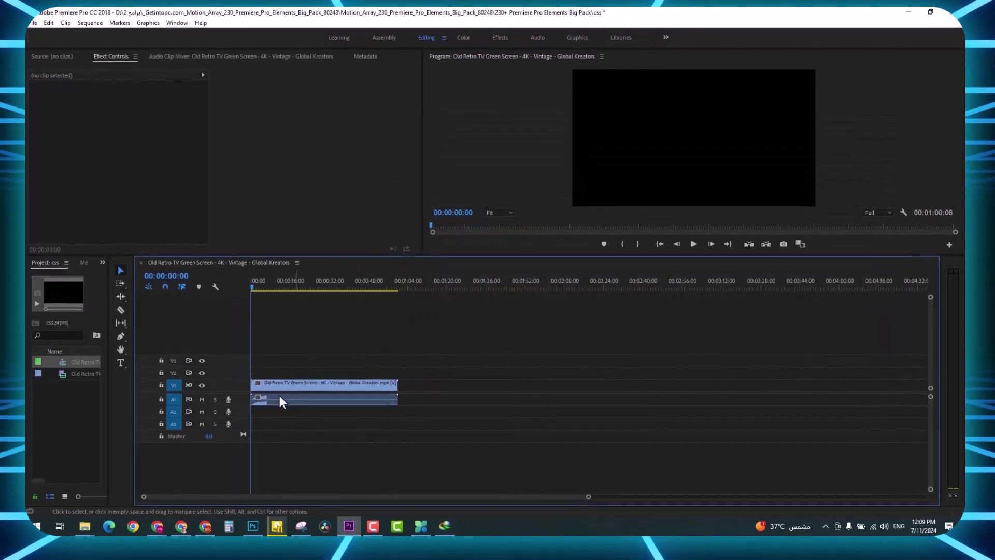
Preview the retro TV clip along the timeline and place the playhead at 00:00:20:23, where the screen is green.
drag(250, 282, 271, 318)
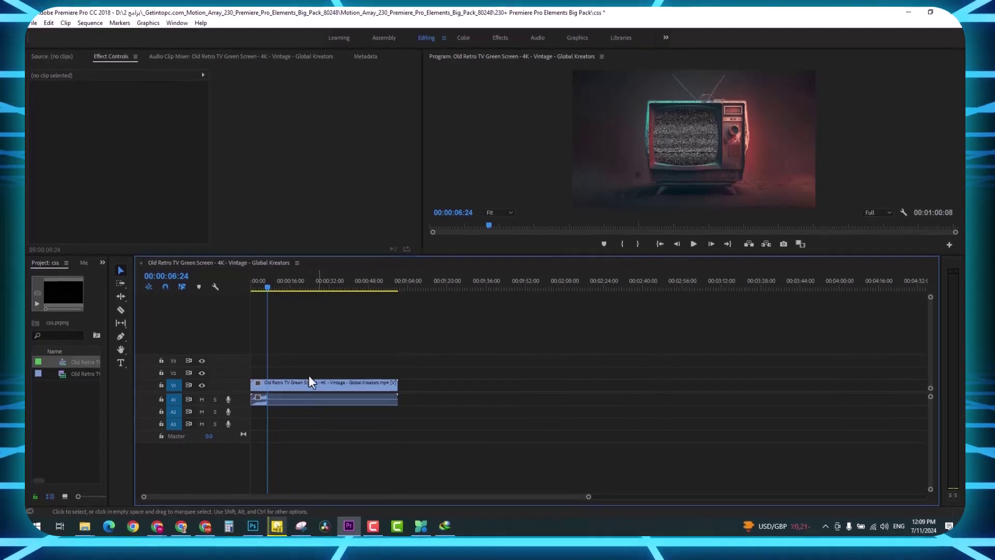
click(300, 393)
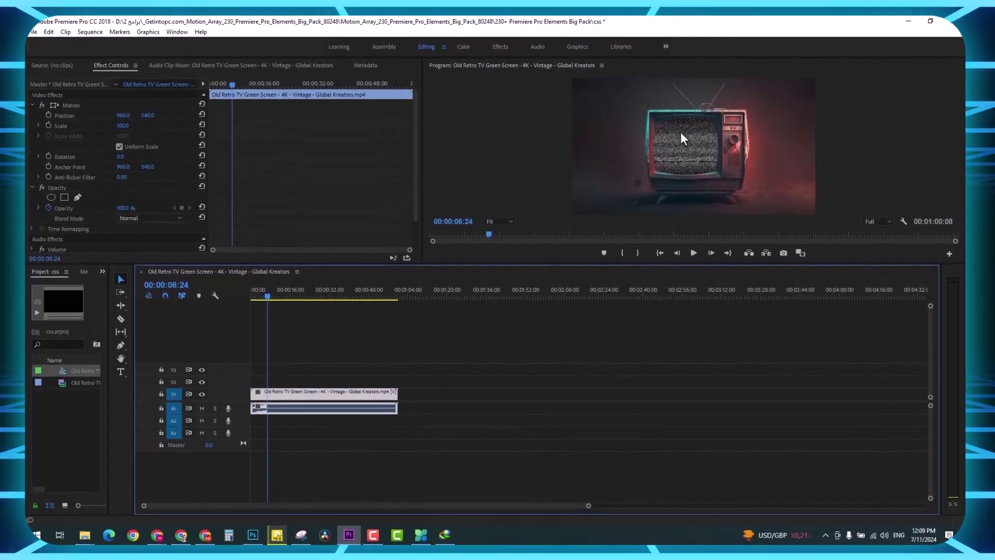
click(304, 299)
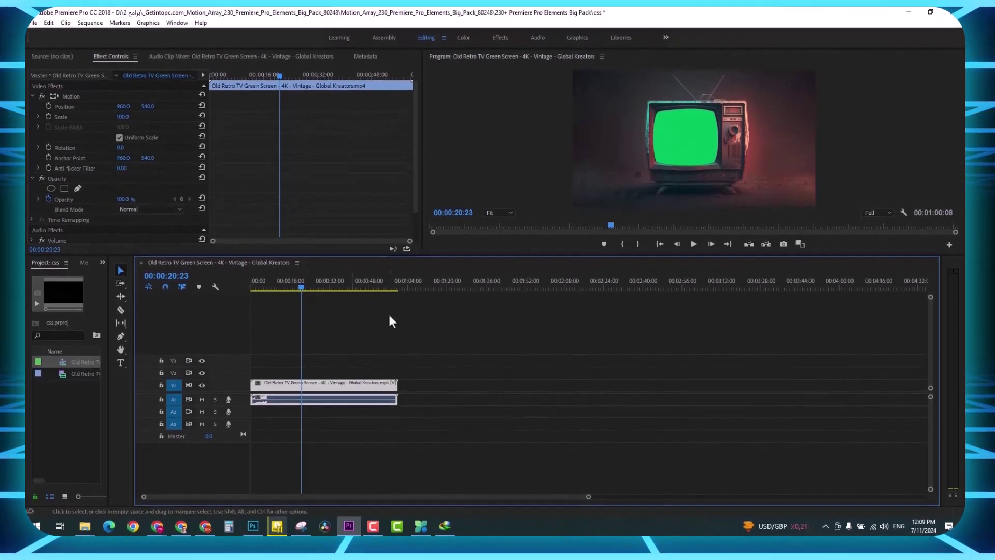
Unlink the retro TV clip's audio from its video and delete the audio from the timeline.
right_click(322, 398)
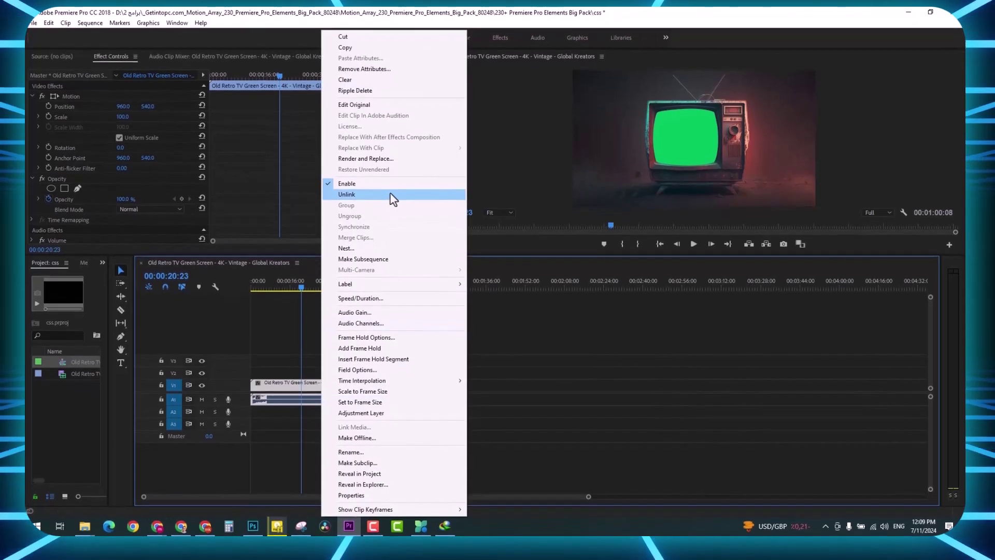
click(391, 204)
click(313, 402)
key(Delete)
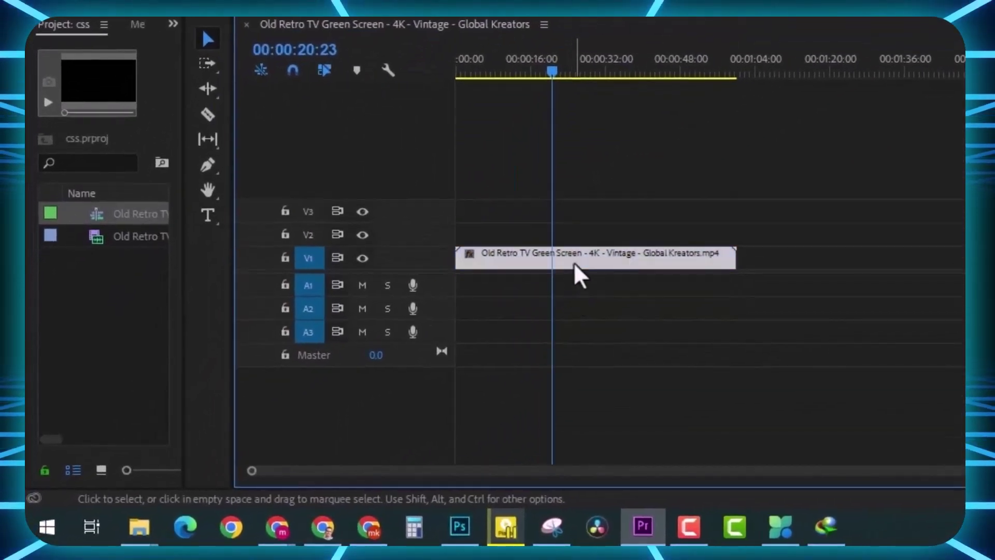
Split the retro TV clip at 00:00:20:23 with the Razor tool, remove the part before the cut and close the gap.
click(209, 116)
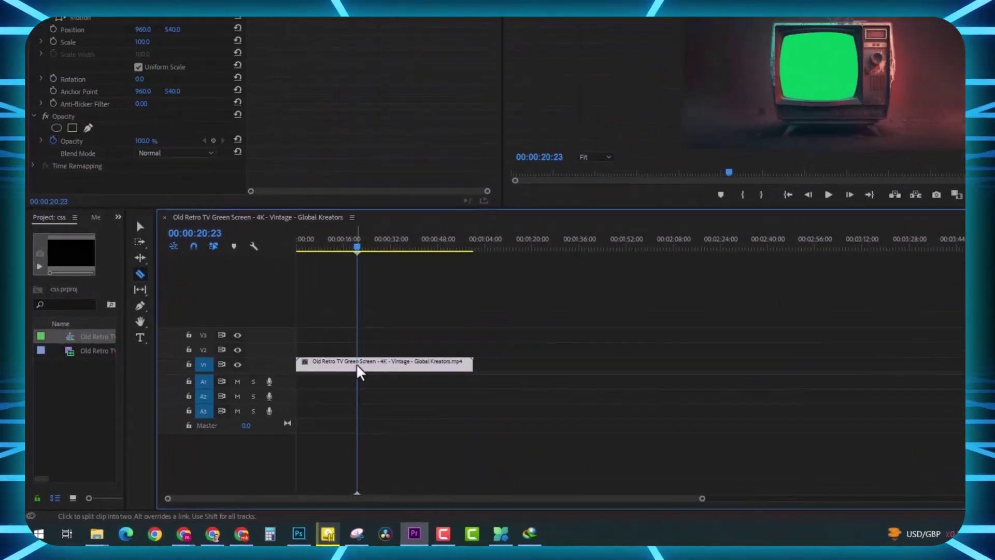
click(357, 365)
drag(357, 248, 456, 276)
drag(386, 318, 401, 328)
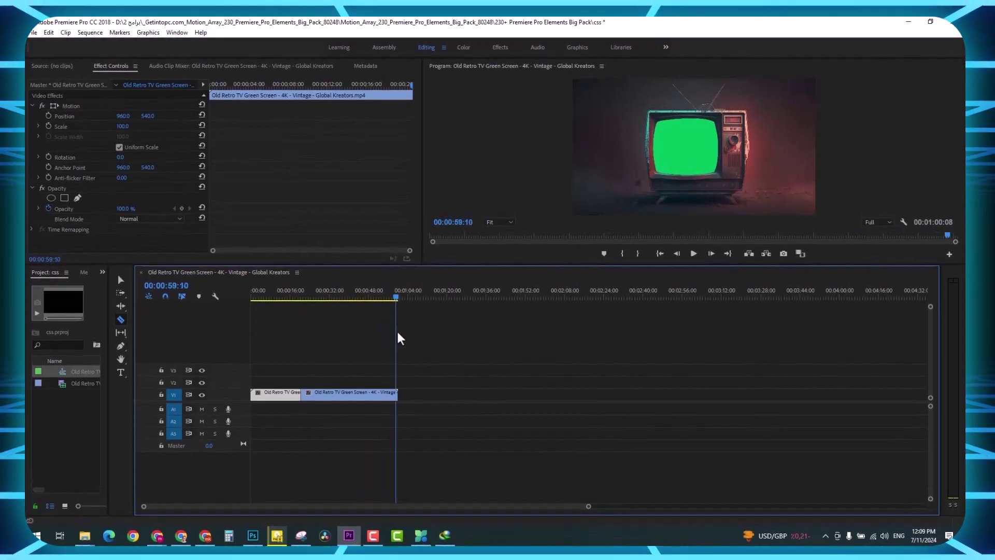
right_click(278, 392)
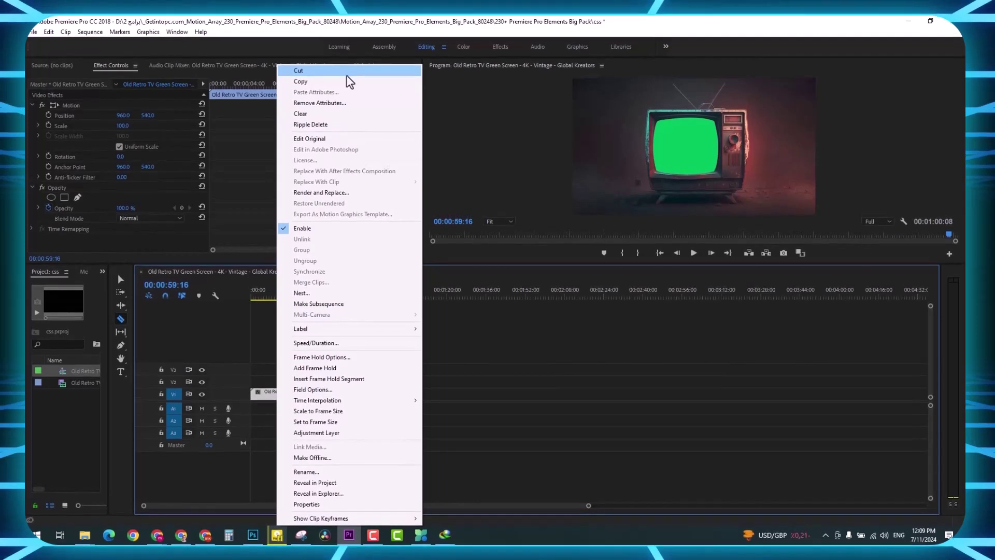
click(303, 62)
right_click(273, 394)
click(293, 401)
key(Home)
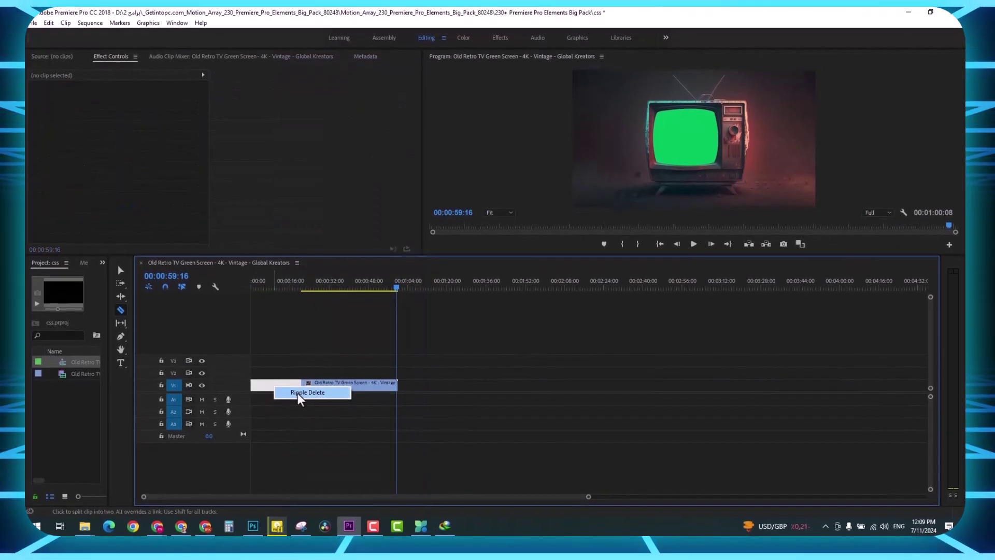
key(space)
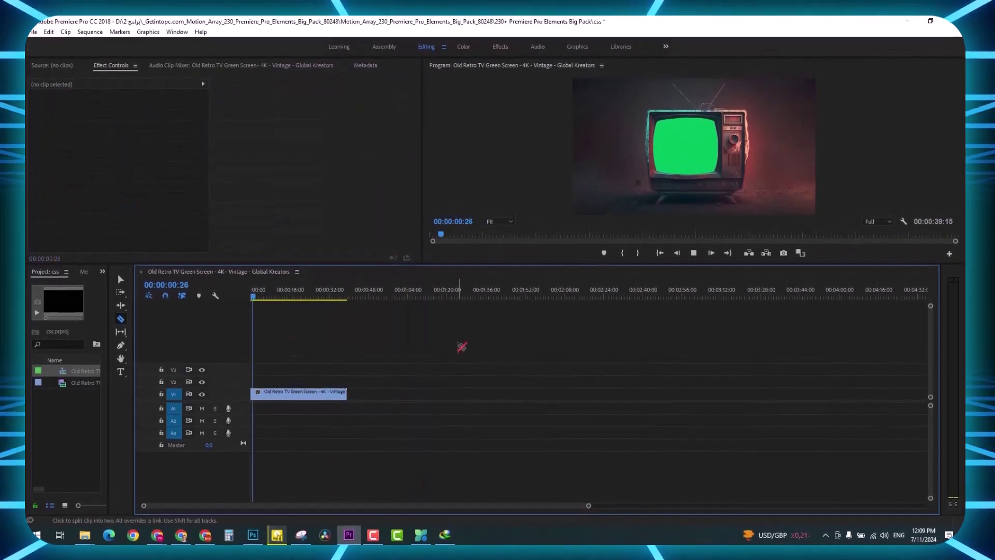
Scale the retro TV clip to about 125.8 at position 948.4, 478.1, and move it up to track V4.
drag(255, 297, 292, 323)
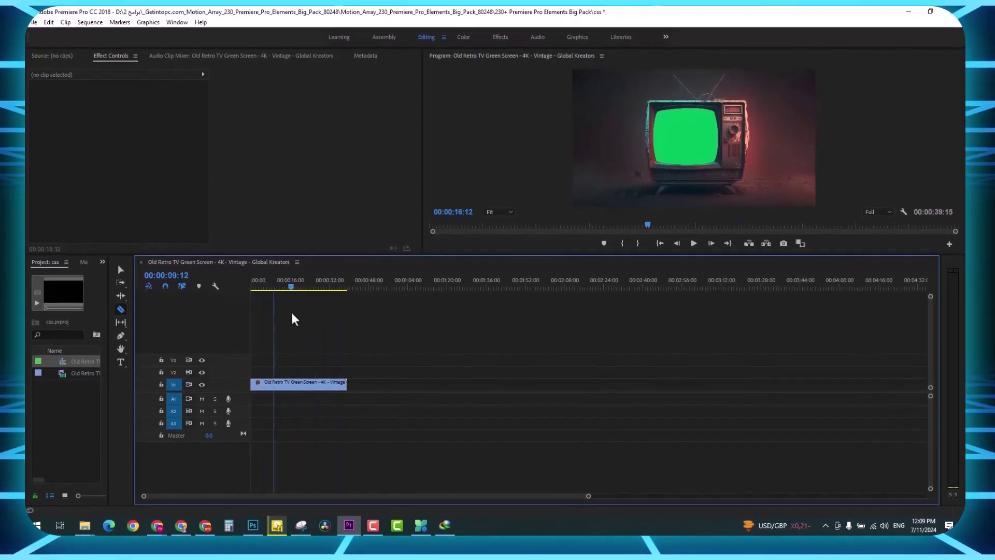
key(v)
click(306, 387)
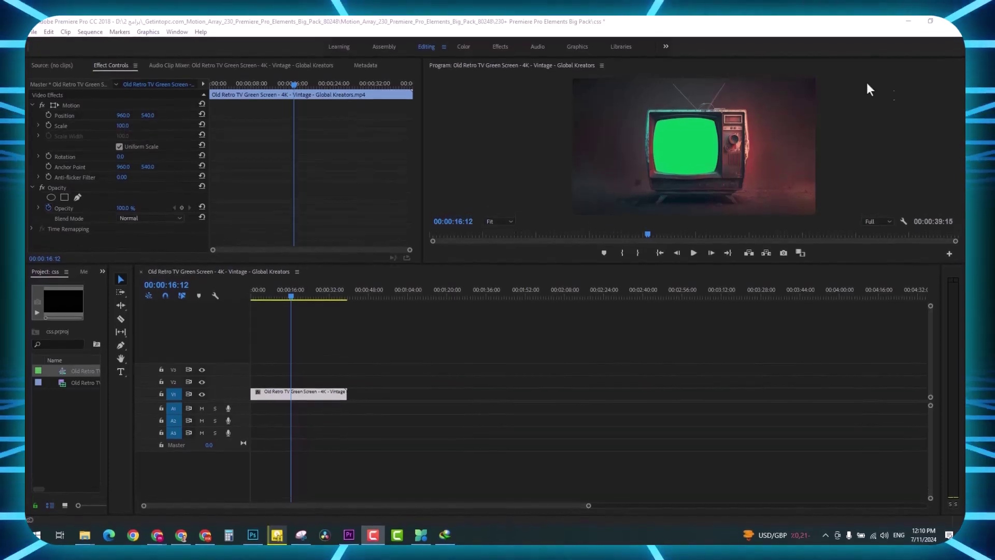
click(72, 106)
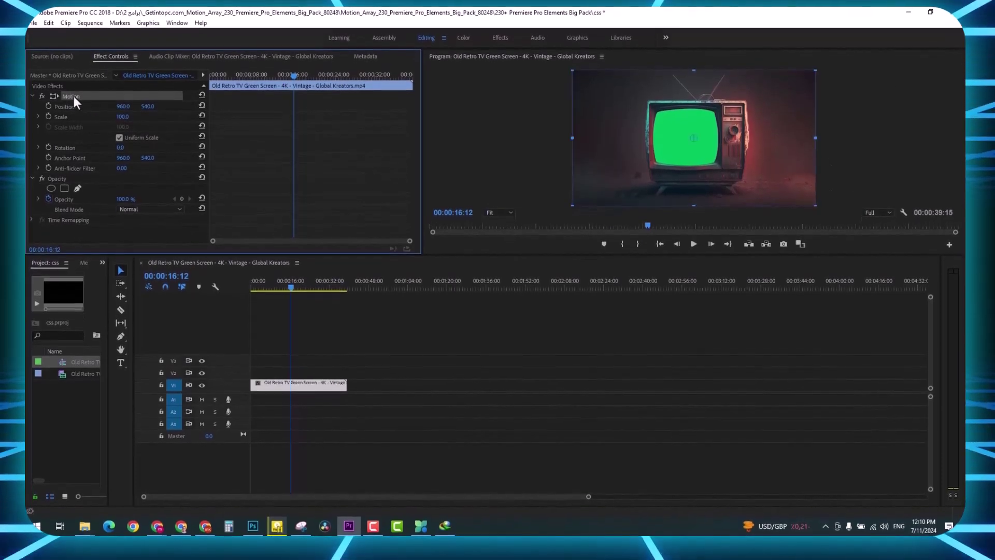
drag(816, 68, 843, 56)
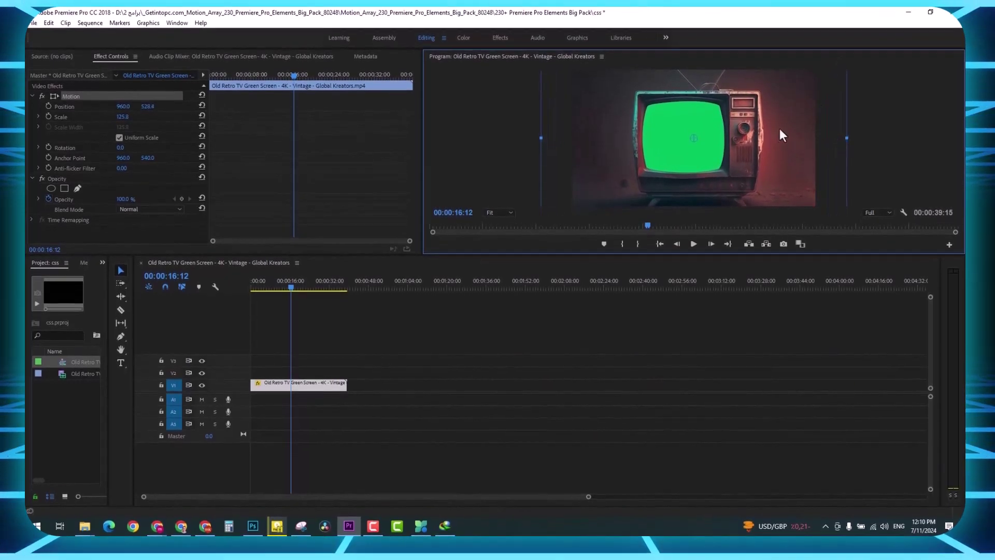
drag(781, 147, 779, 139)
click(412, 393)
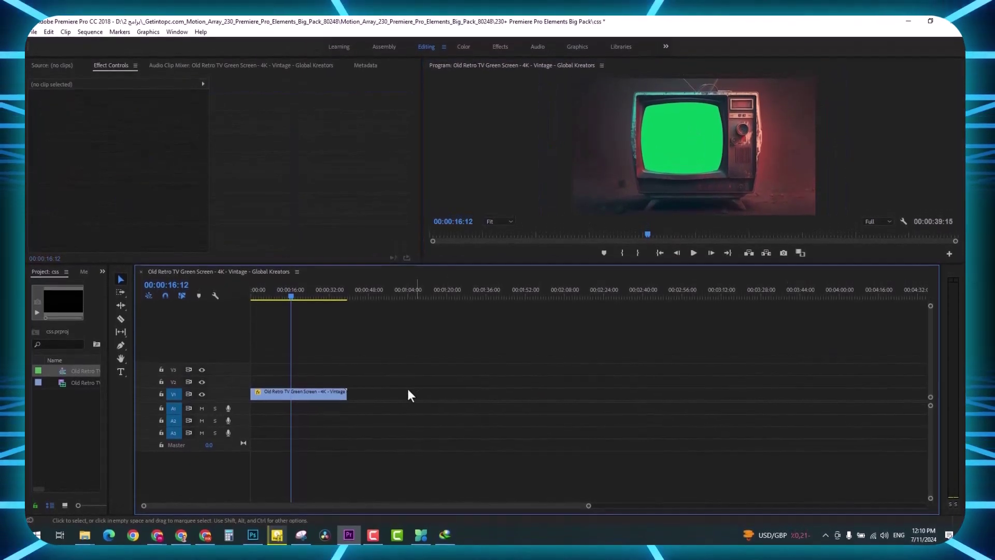
drag(303, 396, 307, 374)
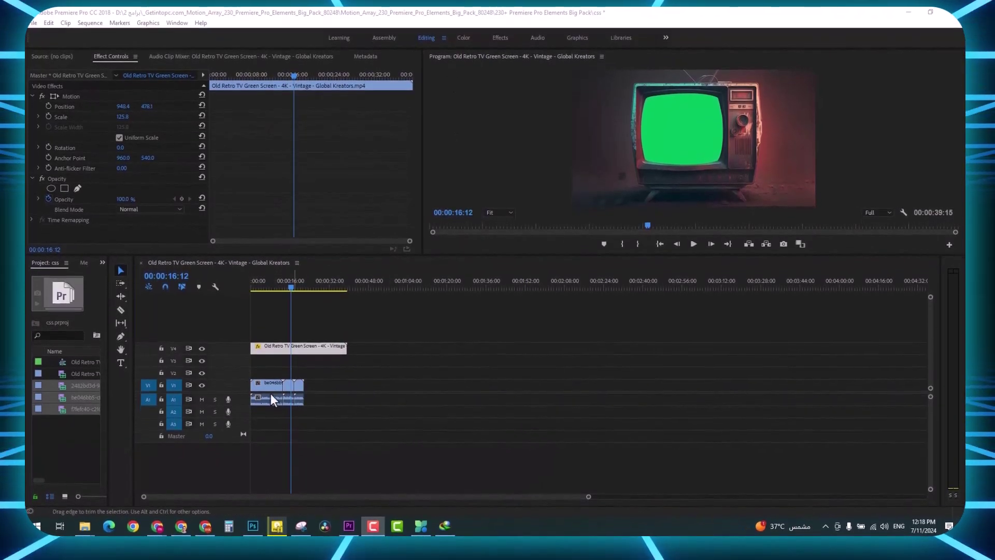
Hide track V4 to check the character clip underneath at 00:00:07:18, and show the track again.
click(202, 348)
click(263, 288)
mouse_move(262, 299)
mouse_down()
mouse_move(291, 300)
mouse_move(271, 299)
mouse_up()
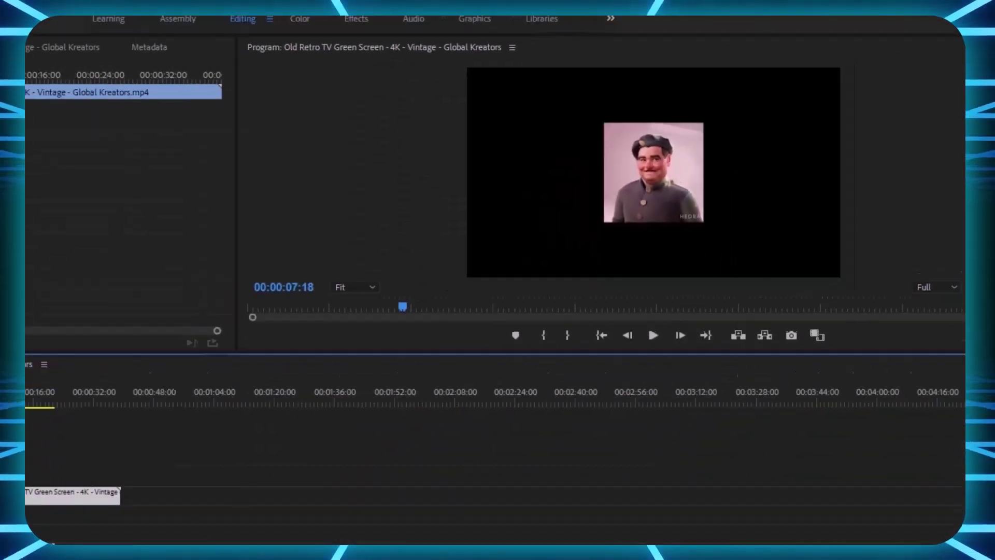
click(202, 358)
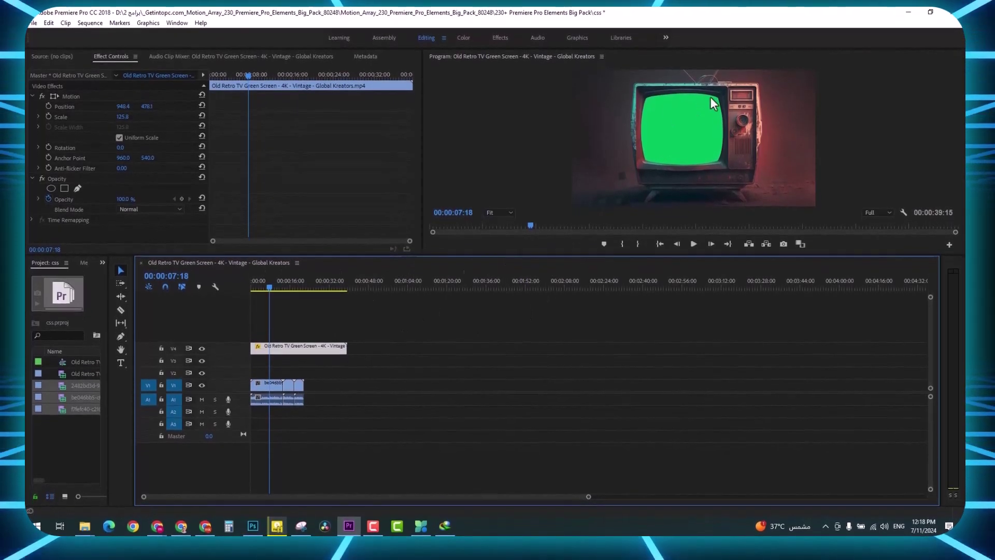
click(703, 120)
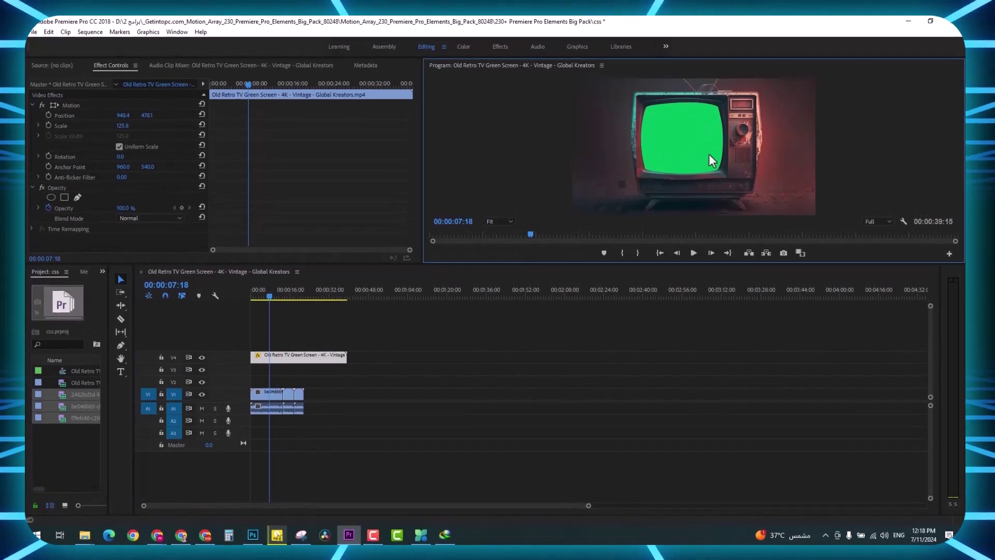
Apply the Ultra Key effect to the retro TV clip on V4 and sample the TV's green screen as its key color.
drag(291, 356, 289, 346)
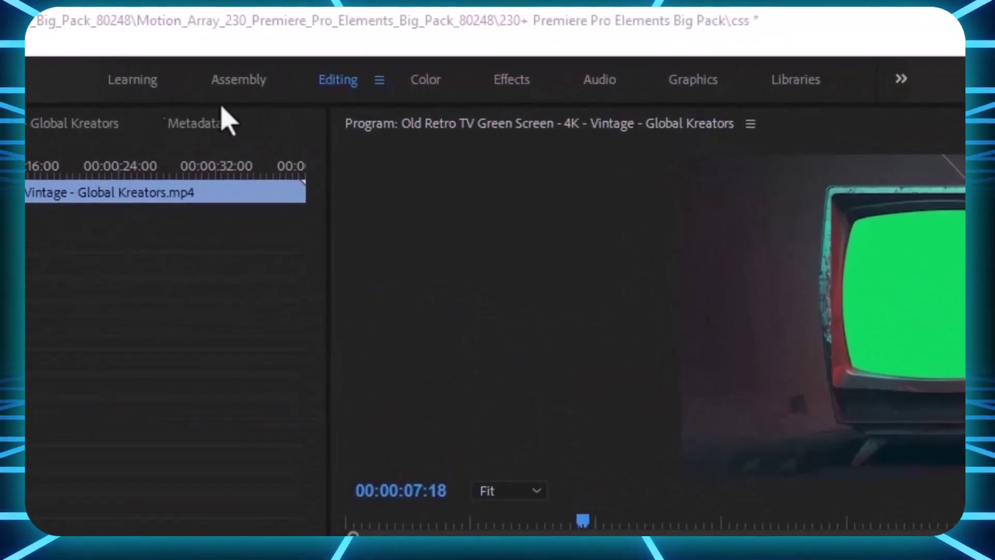
click(511, 79)
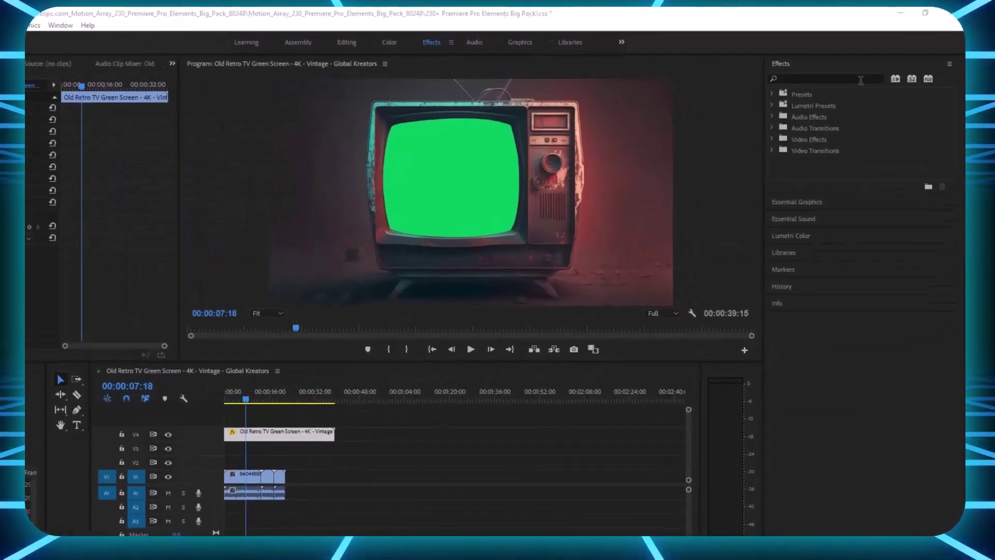
text(ultra)
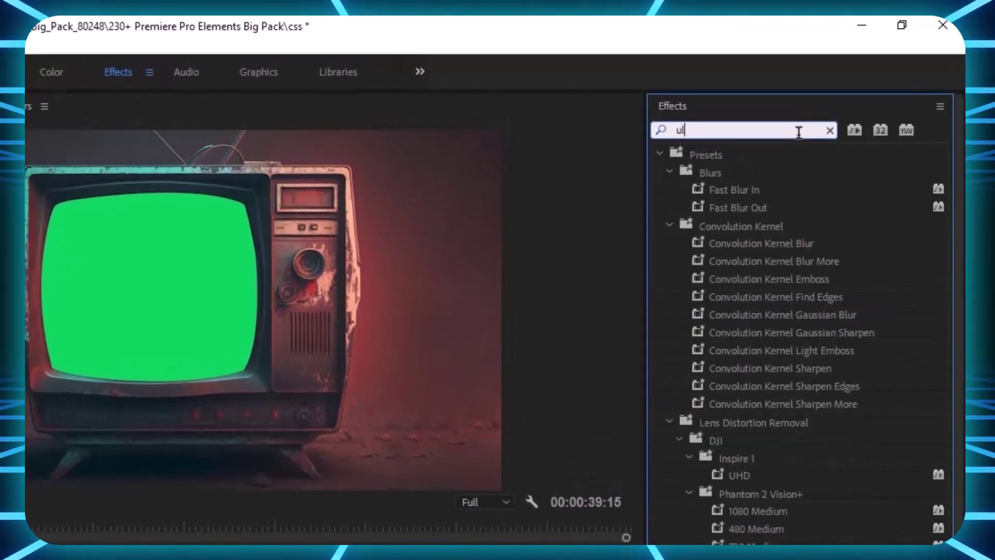
text( key)
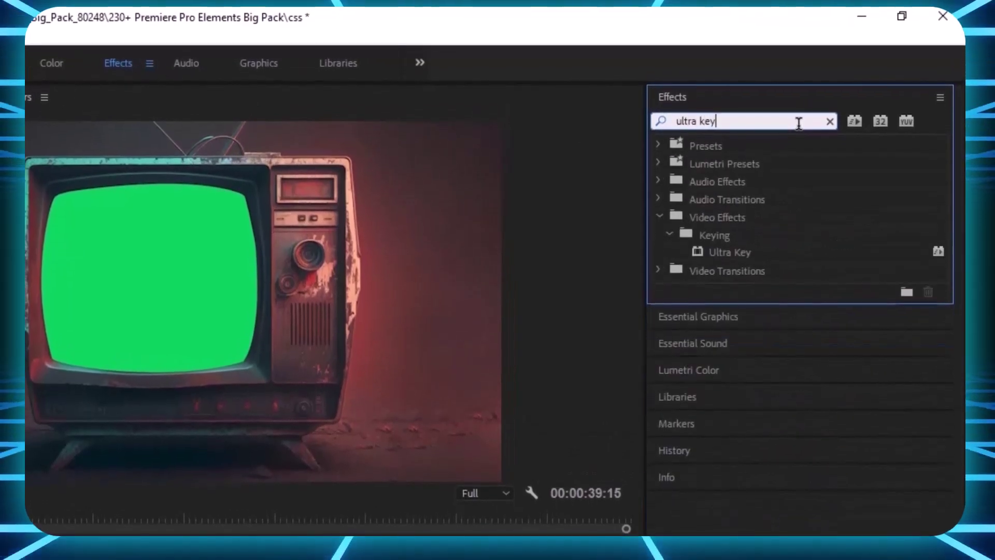
click(735, 253)
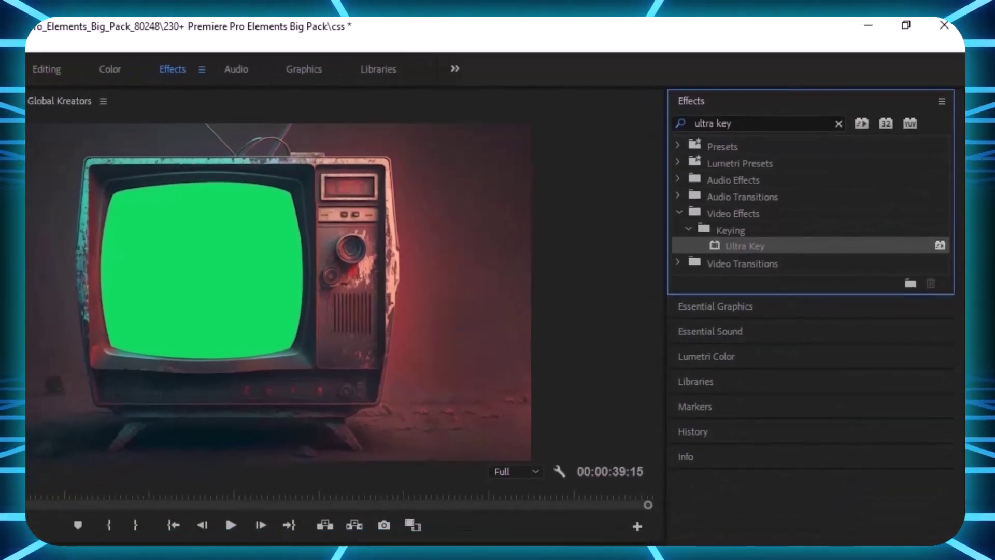
drag(745, 247, 295, 420)
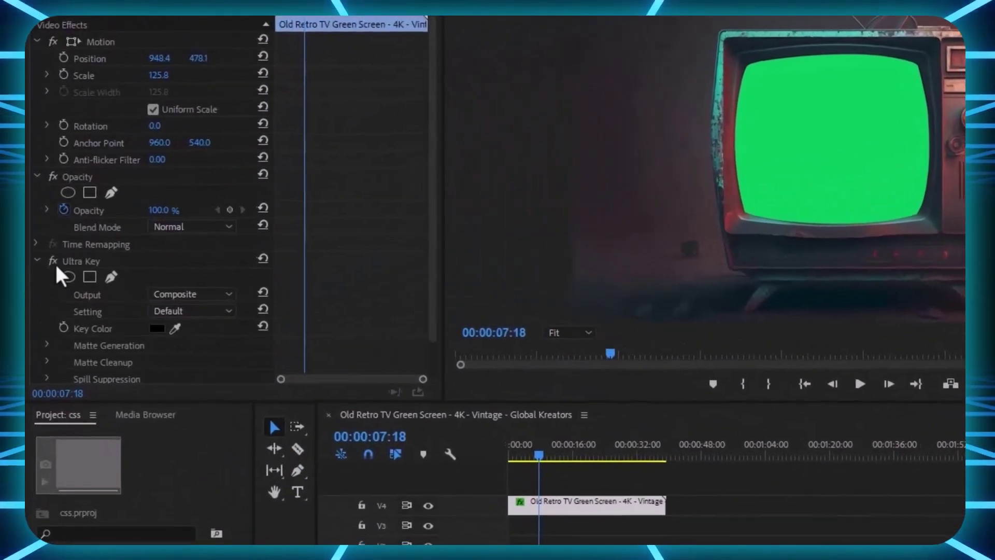
click(177, 330)
click(853, 123)
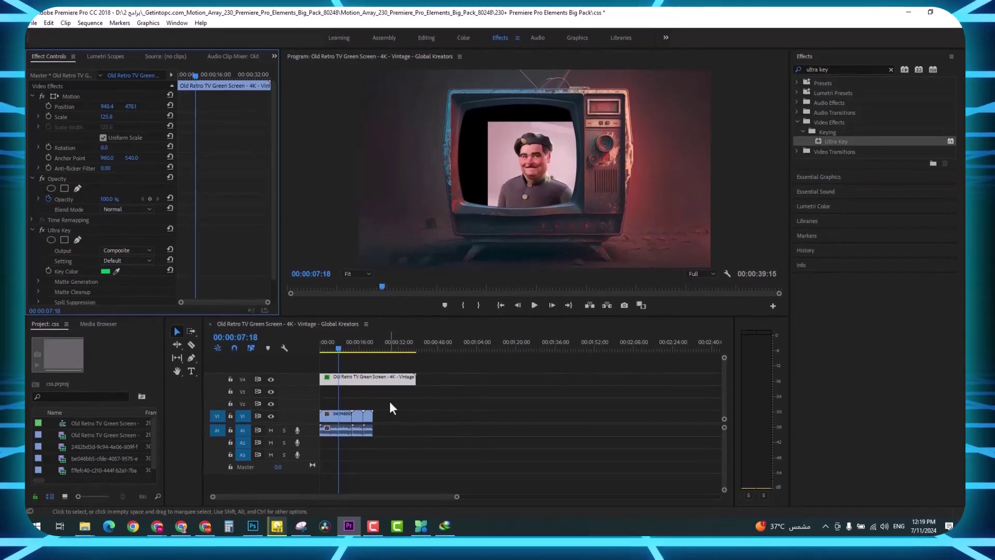
drag(393, 416, 346, 433)
click(343, 424)
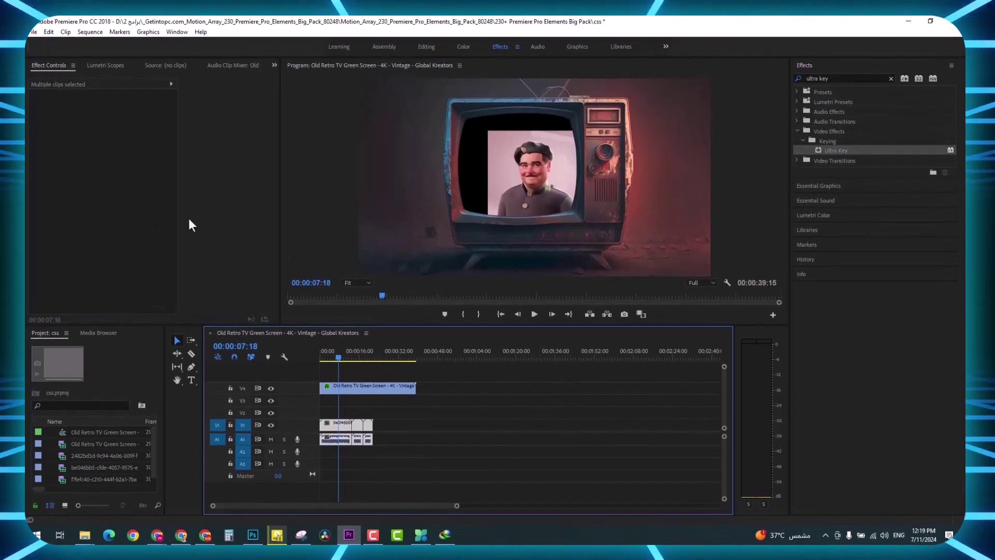
click(421, 410)
Scale the first character clip on V1, the man in the beret, to about 151 and position it to fill the TV screen.
click(335, 425)
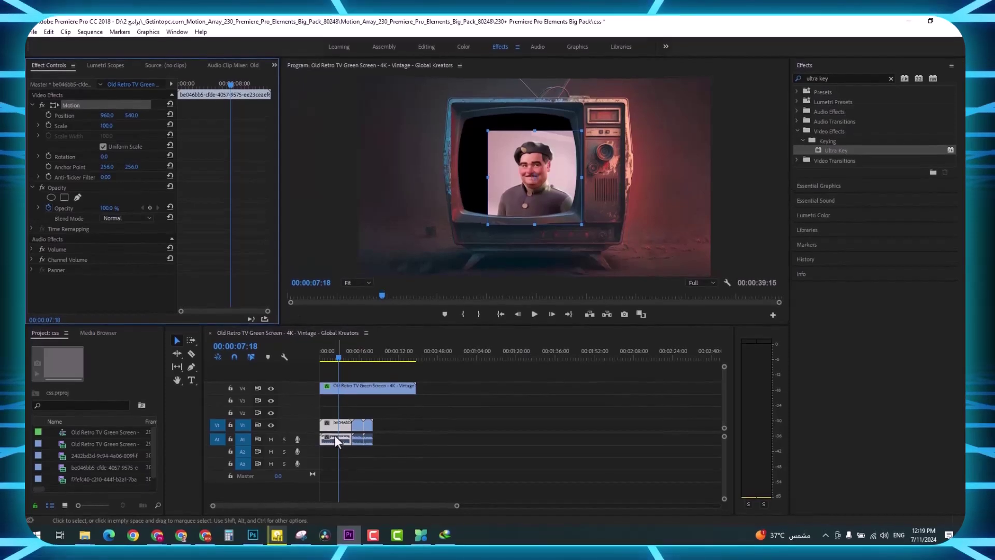
drag(554, 174, 521, 135)
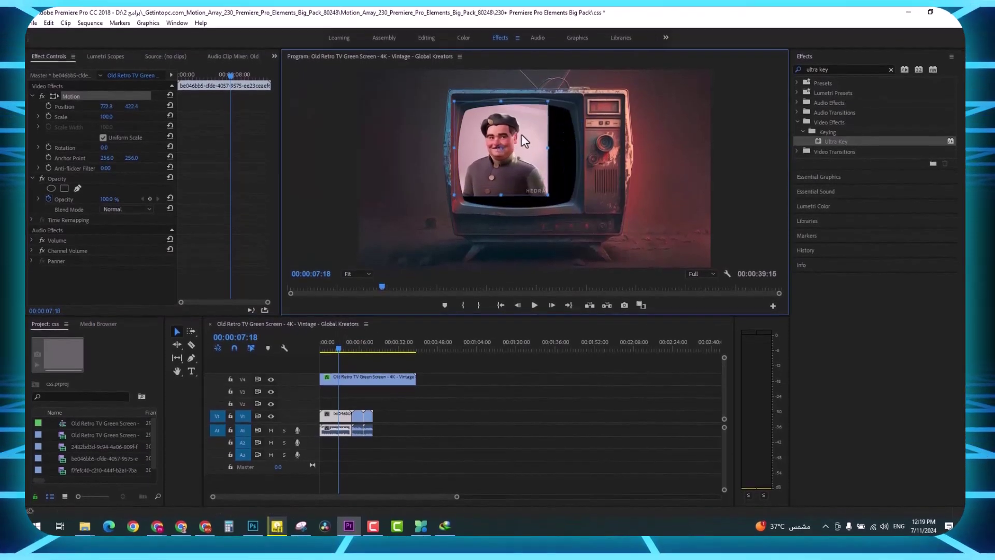
drag(548, 193, 582, 211)
mouse_move(529, 165)
mouse_down()
mouse_move(552, 180)
mouse_move(541, 164)
mouse_up()
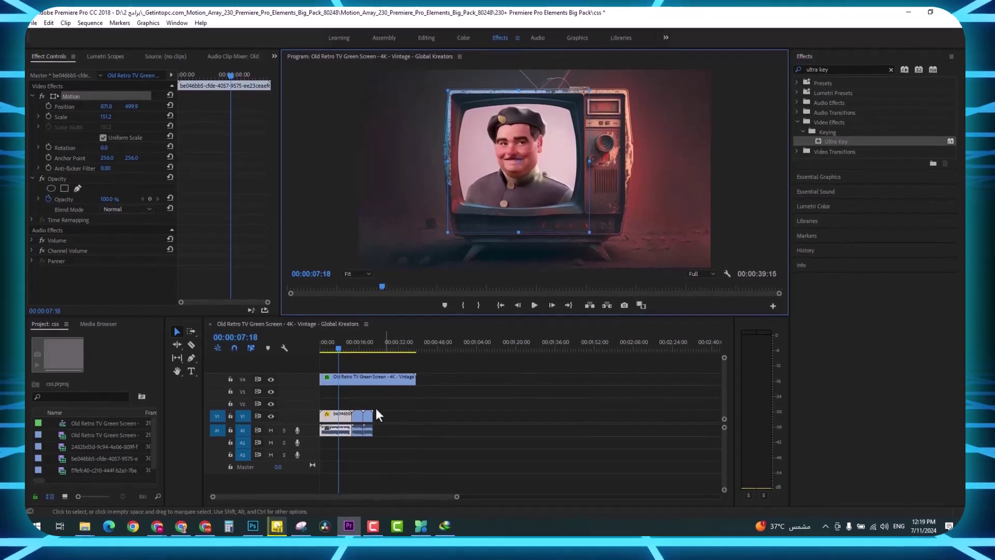
Enlarge and reposition the second V1 clip, the man in the hat, at 00:00:15:05 so it fills the TV screen.
scroll(362, 402, up, 3)
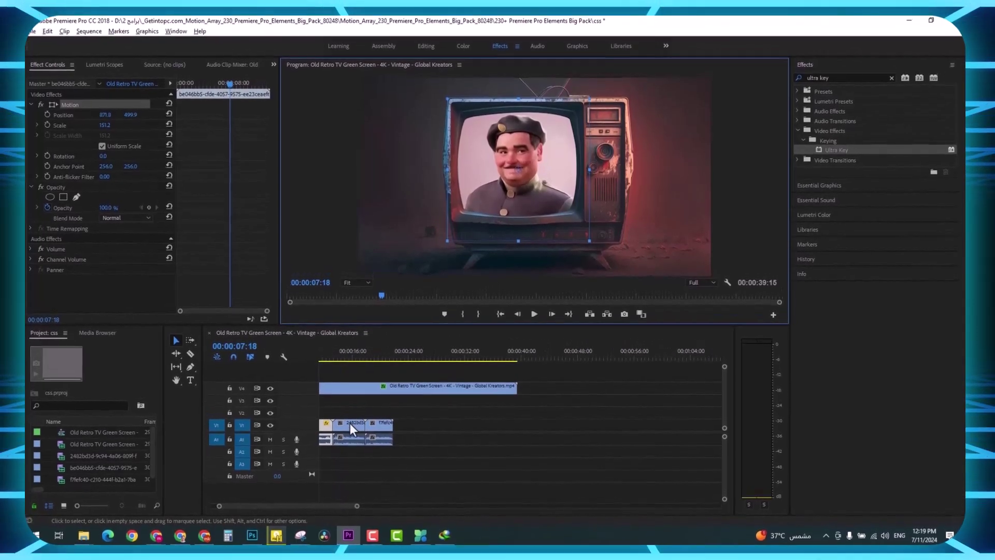
click(350, 416)
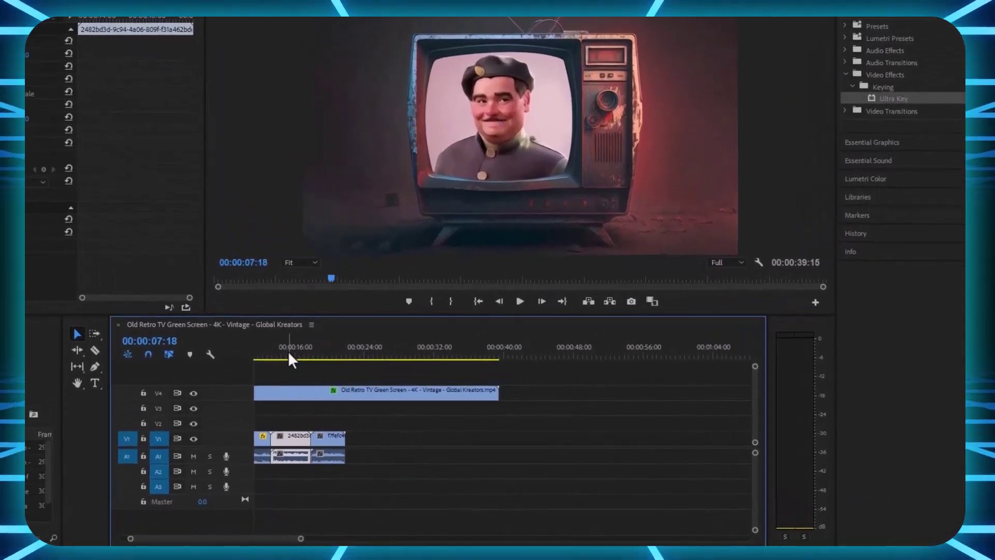
click(288, 357)
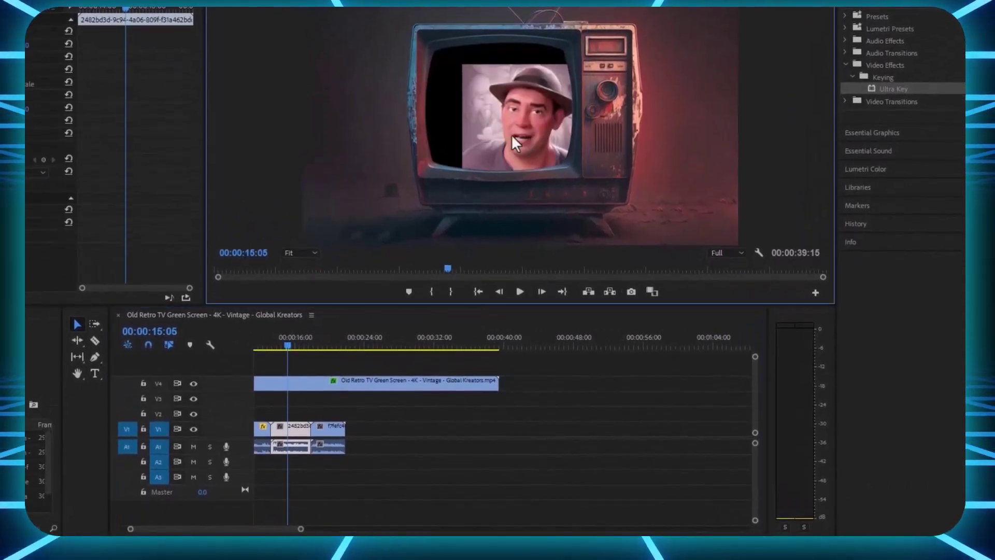
drag(498, 127, 456, 105)
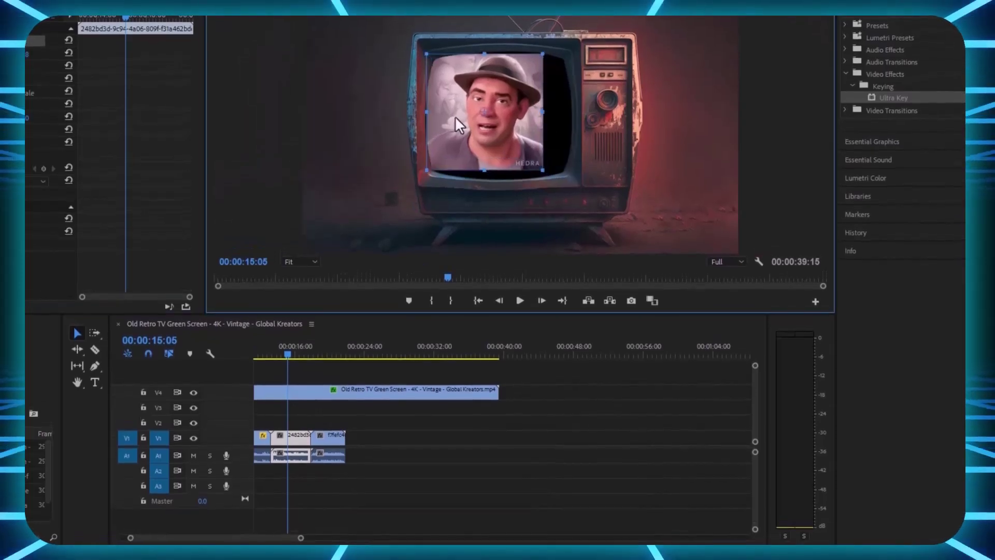
drag(535, 168, 555, 188)
drag(497, 131, 517, 138)
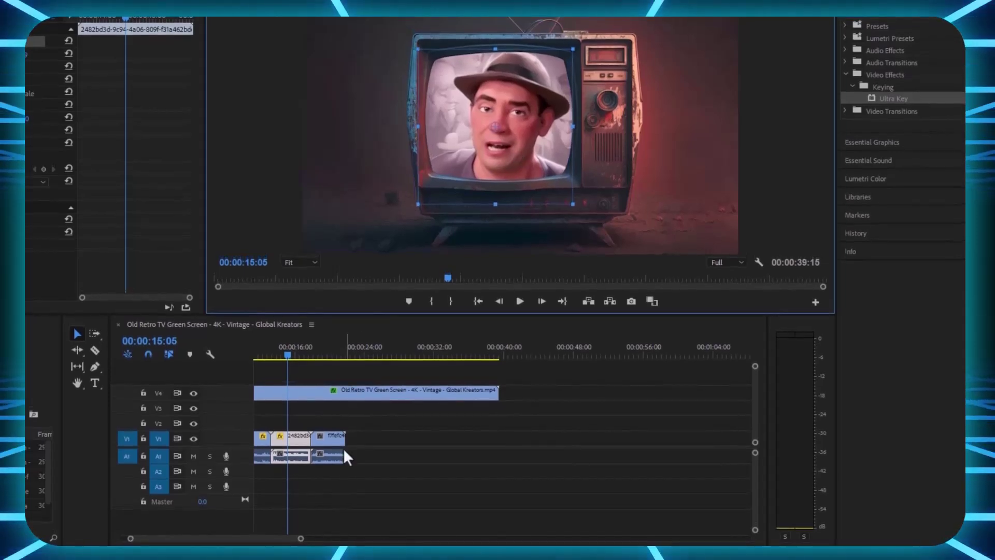
Scale the third V1 clip, the suited man, to about 134.5 and place it at about 866.4, 510.6 behind the TV frame.
click(334, 438)
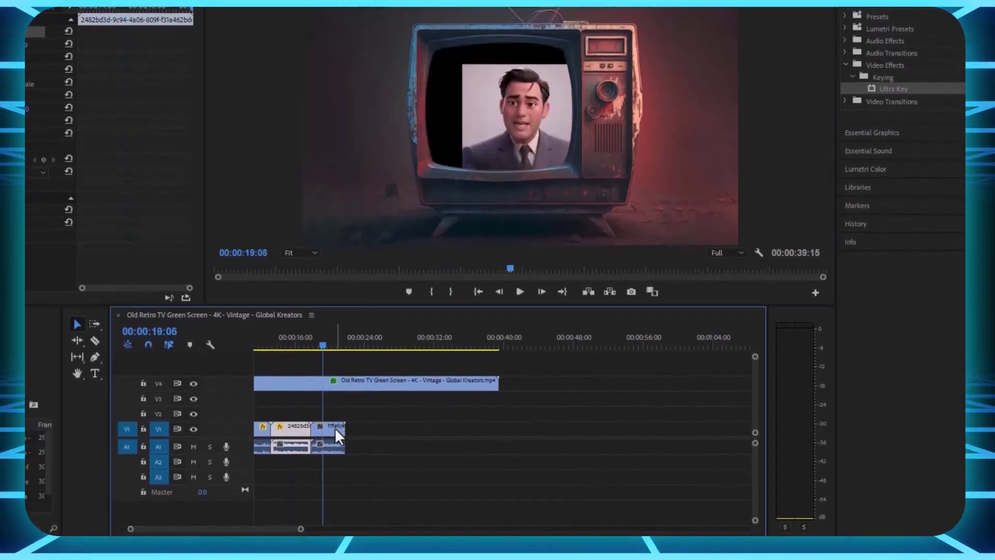
click(35, 31)
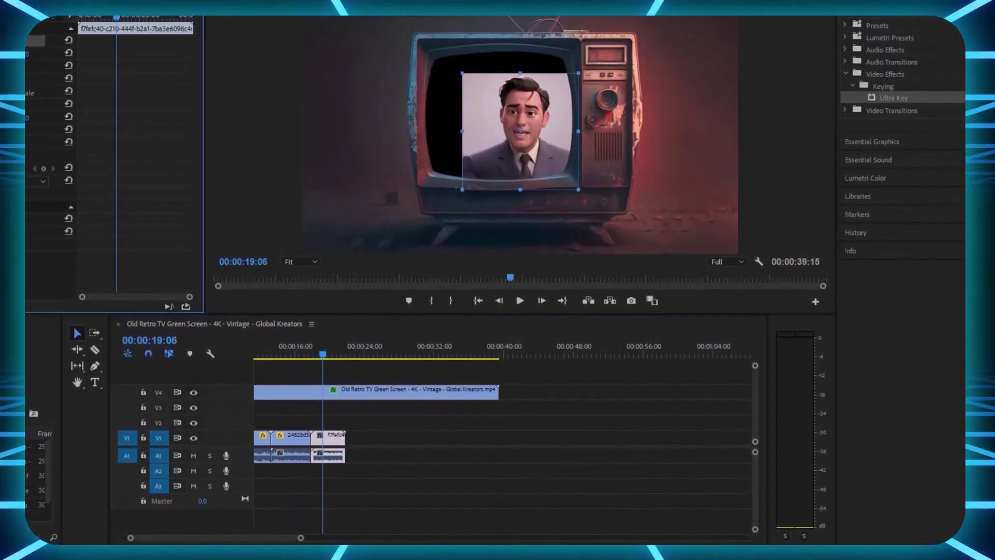
drag(551, 119, 513, 96)
drag(541, 166, 576, 184)
drag(512, 126, 524, 145)
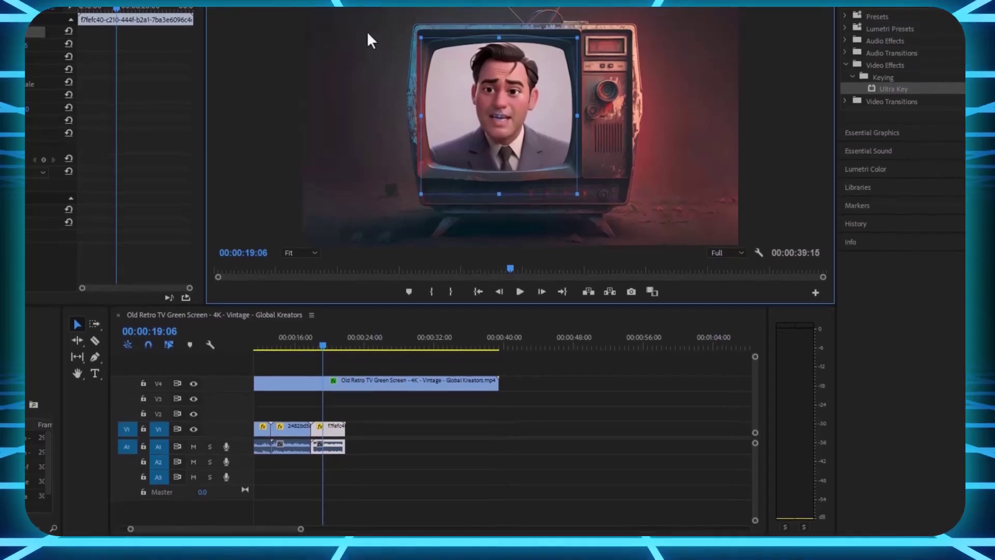
Play the combined TV sequence from its start to check the first character inside the screen.
scroll(346, 428, up, 1)
drag(258, 530, 193, 532)
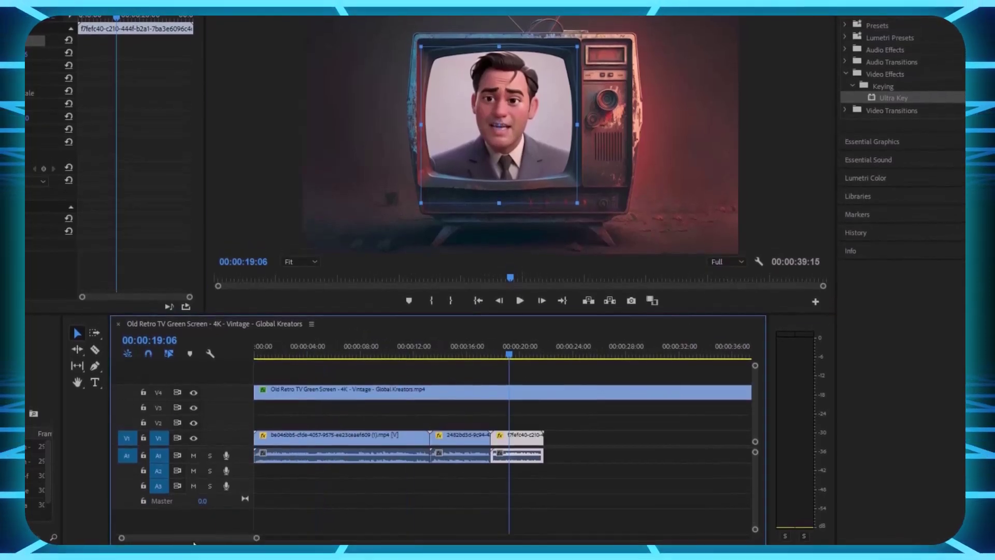
drag(487, 346, 235, 385)
key(space)
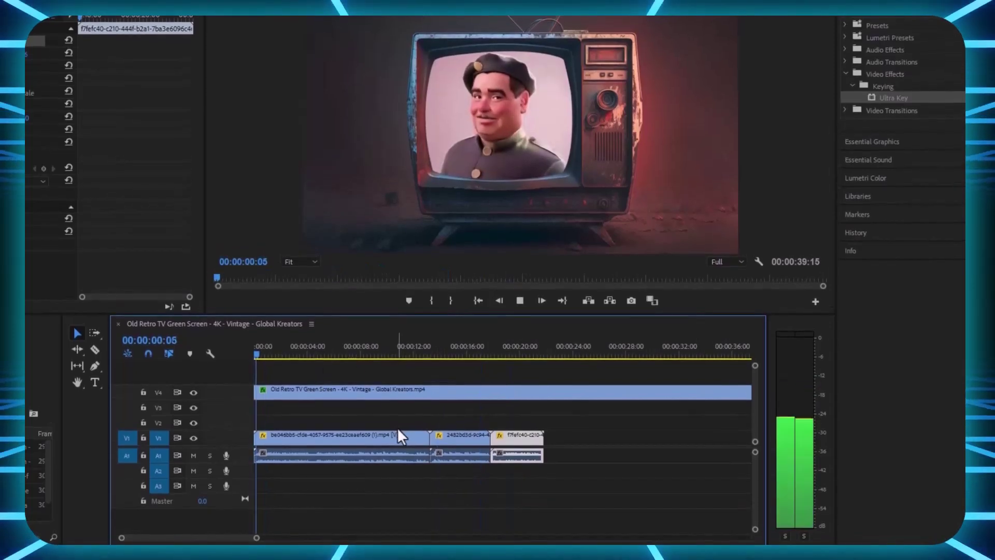
key(space)
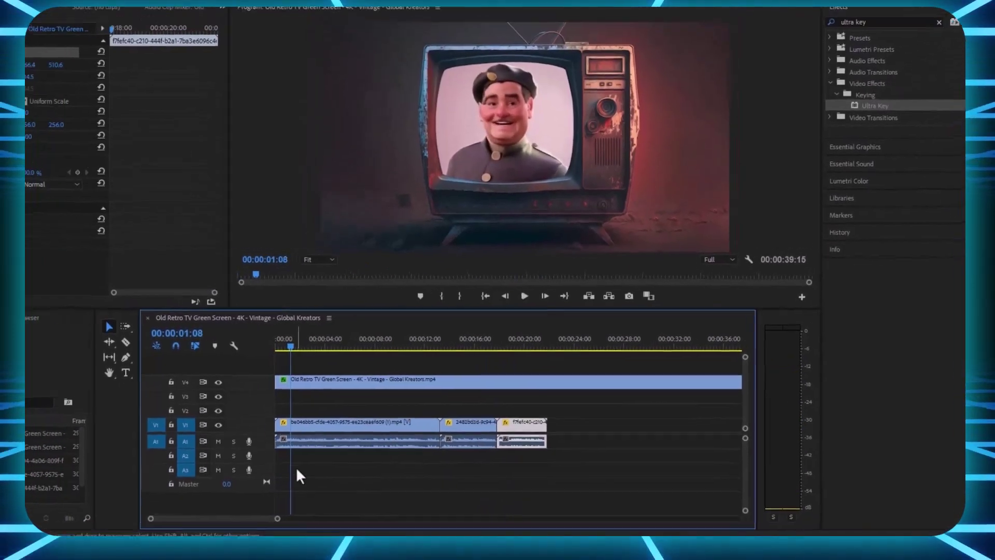
Enlarge the A1 audio track on the timeline to show the character clips' waveforms.
scroll(275, 483, up, 2)
drag(281, 496, 270, 504)
scroll(395, 465, down, 3)
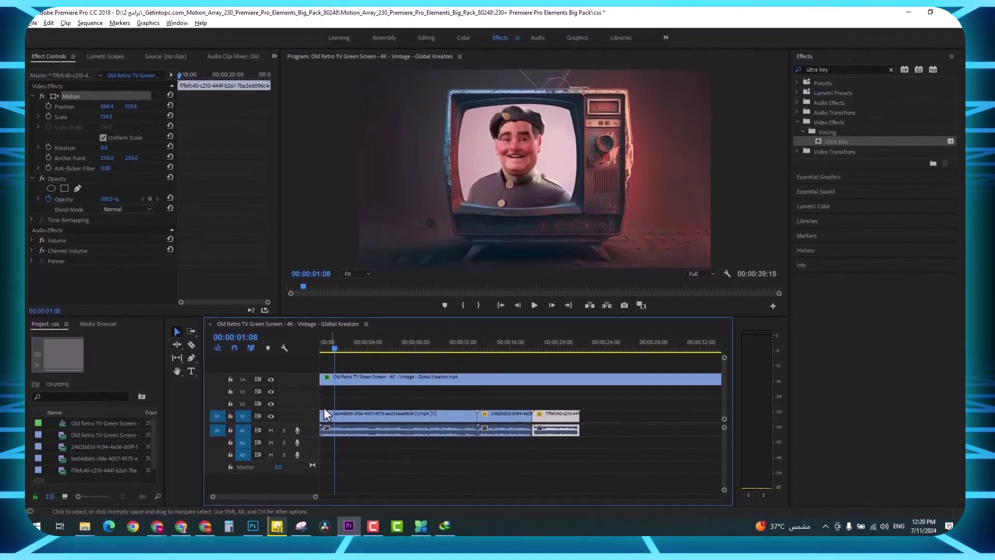
scroll(310, 433, up, 1)
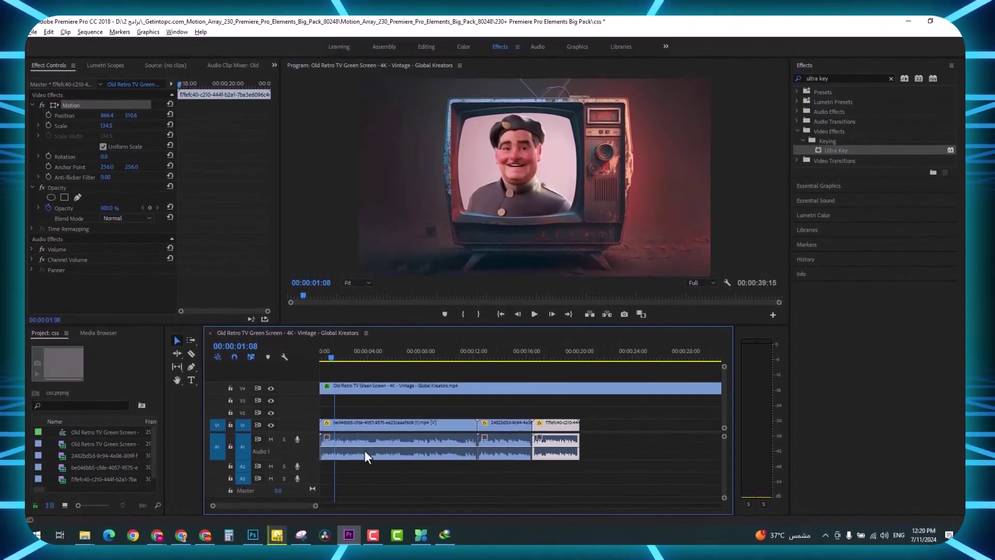
Cut the short section at about 00:00:07 out of the first V1 clip, the man in the beret, and delete it.
scroll(366, 443, up, 1)
drag(734, 390, 764, 386)
drag(299, 496, 285, 497)
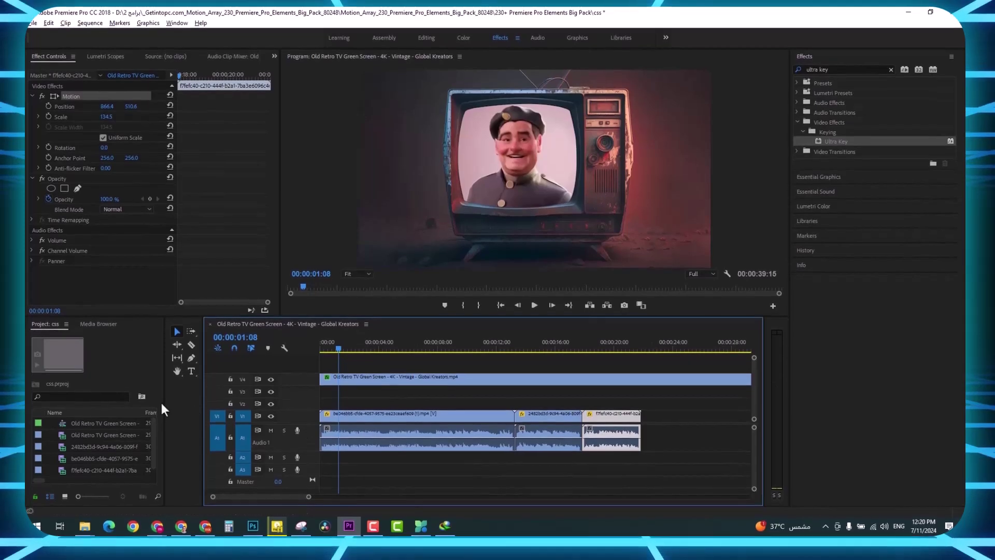
click(191, 344)
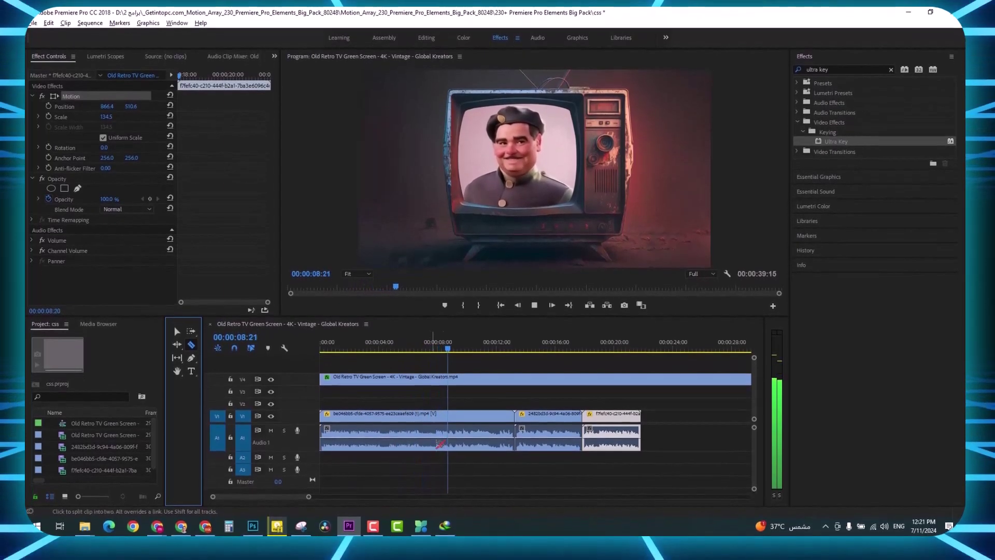
key(space)
click(413, 455)
click(399, 456)
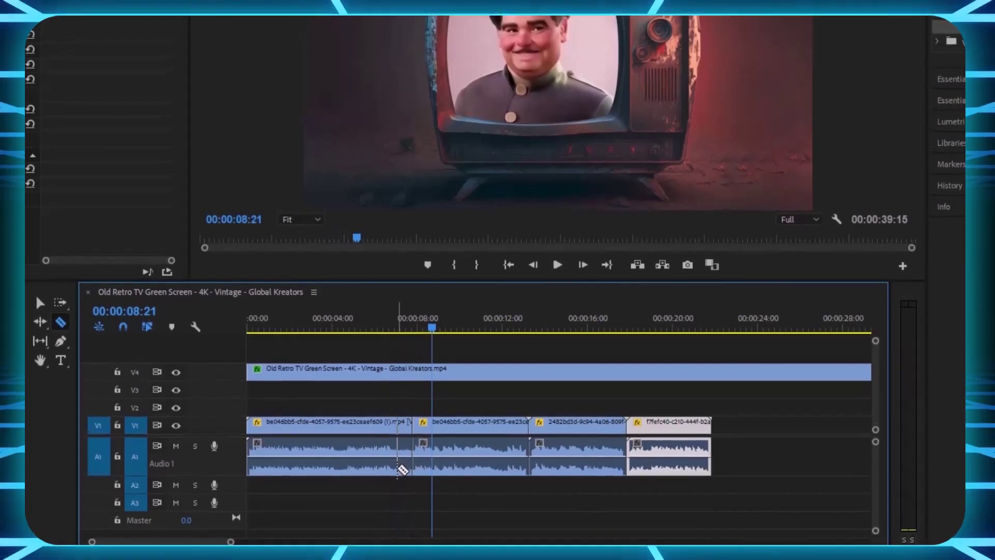
right_click(404, 429)
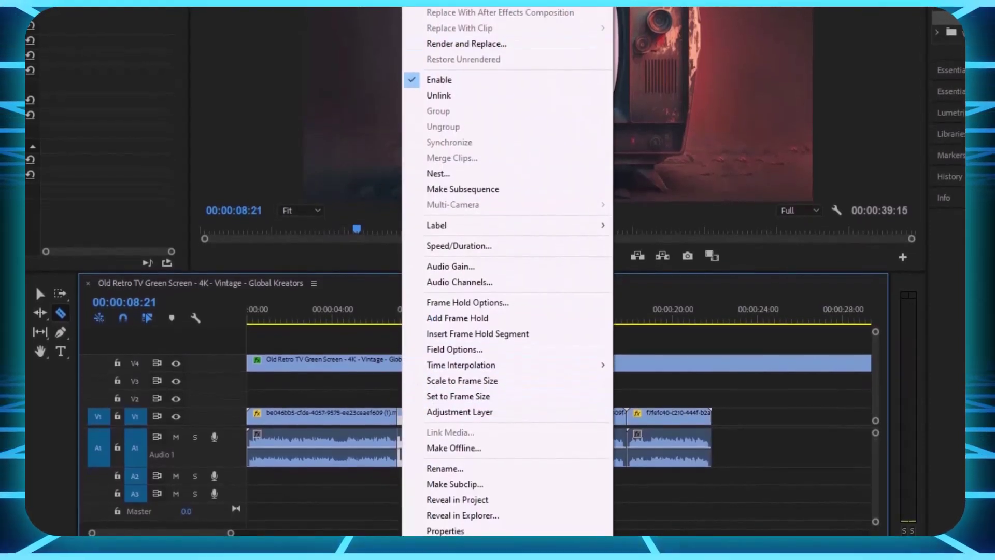
key(Delete)
key(v)
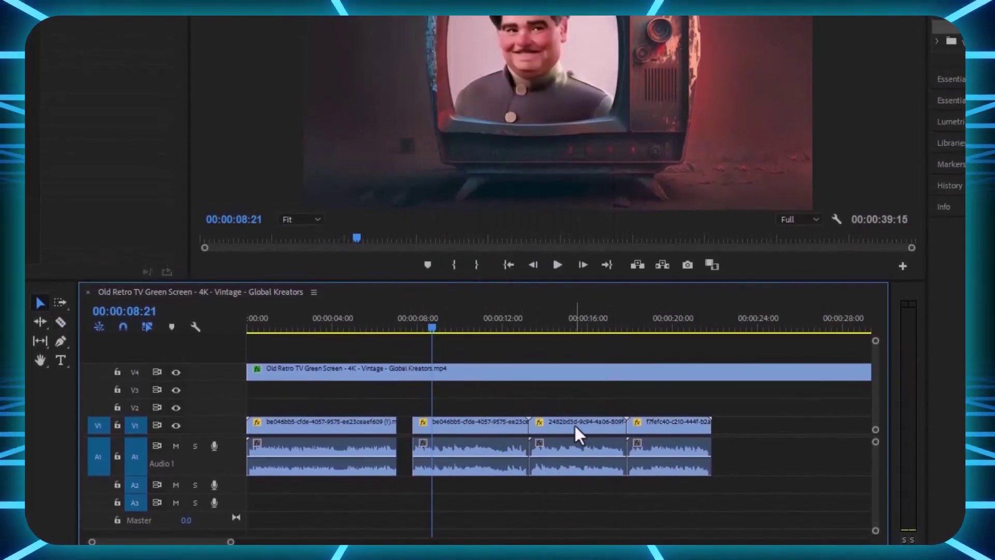
Play the second V1 character clip, the man in the hat, from its start and split it at 00:00:14:18.
double_click(574, 425)
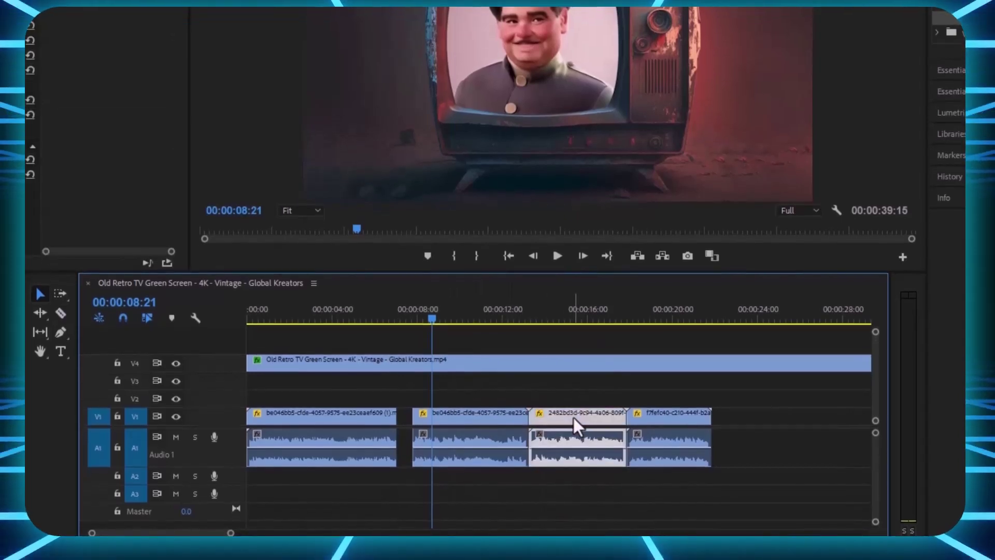
drag(534, 317, 527, 324)
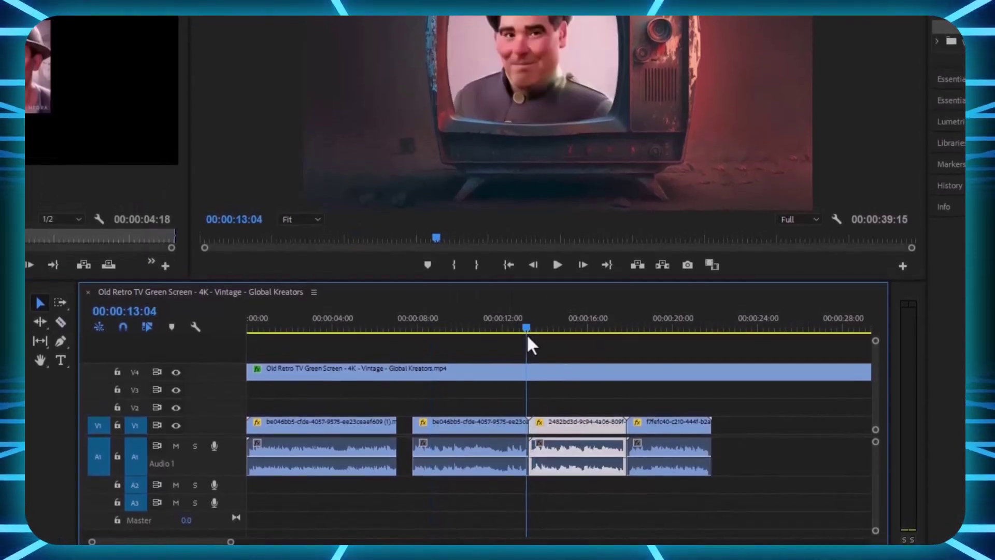
key(space)
key(c)
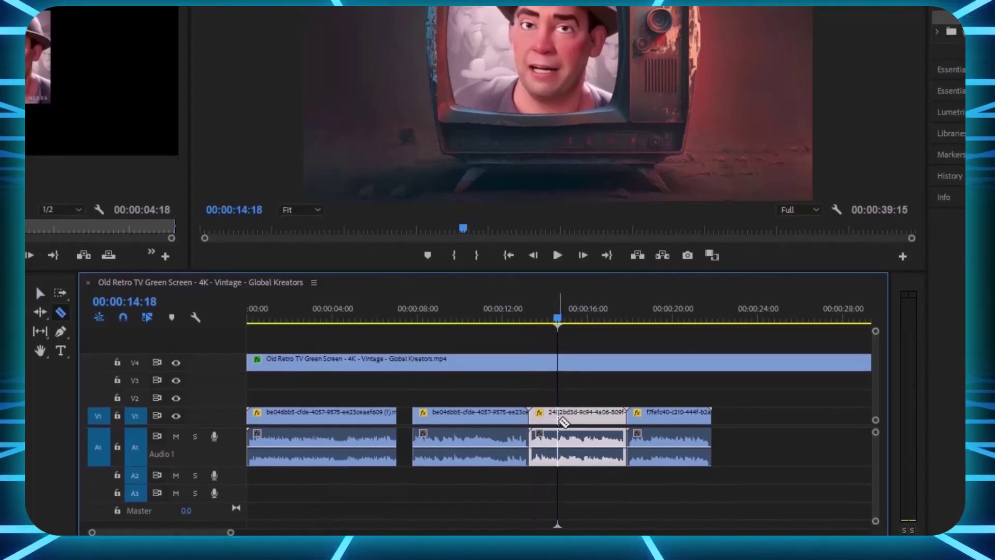
click(559, 423)
Shift the following clips later and place the hat man's opening piece directly after the beret man's first piece.
key(v)
click(542, 427)
drag(541, 428, 469, 412)
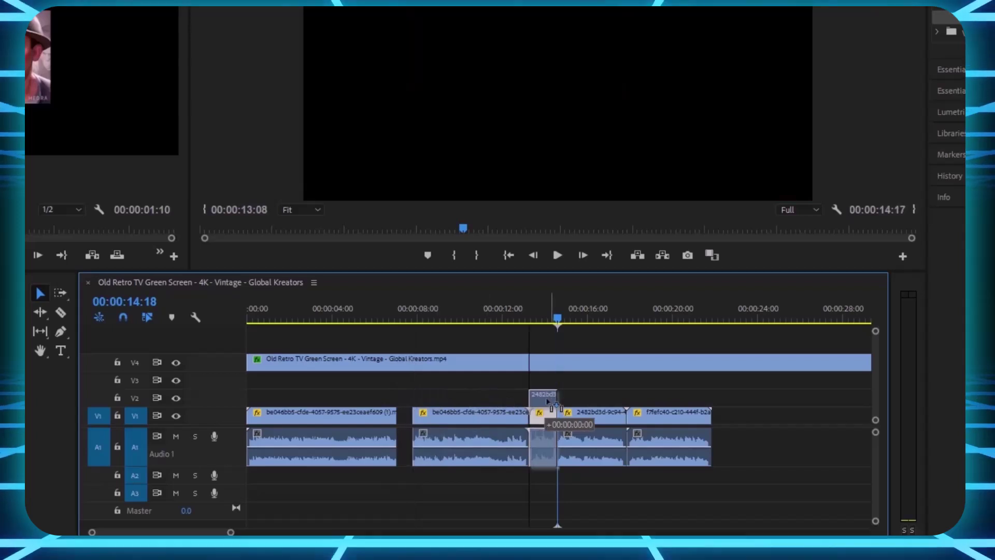
drag(547, 401, 545, 415)
drag(702, 378, 560, 450)
drag(467, 438, 507, 431)
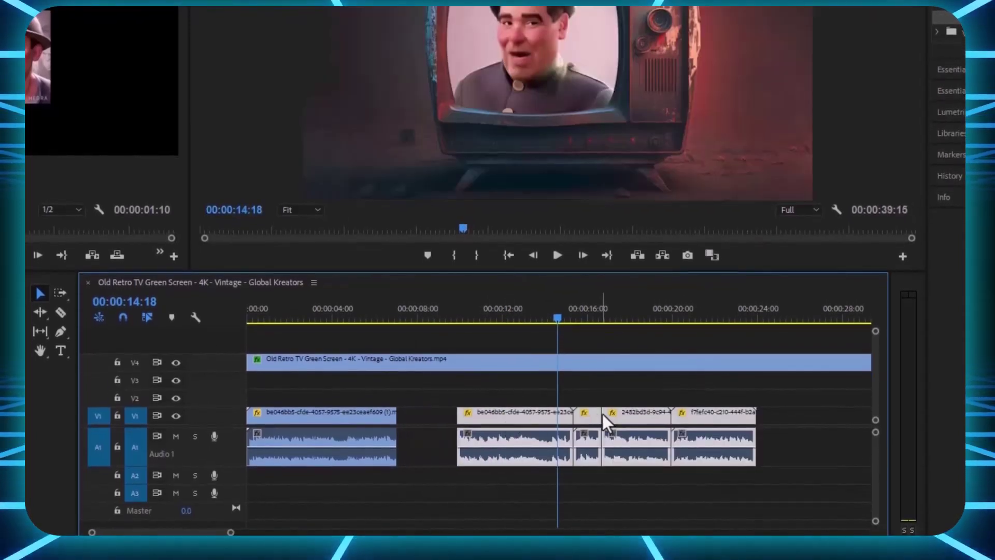
click(595, 479)
drag(584, 417, 421, 439)
mouse_move(485, 426)
mouse_down()
mouse_move(507, 425)
mouse_move(479, 418)
mouse_up()
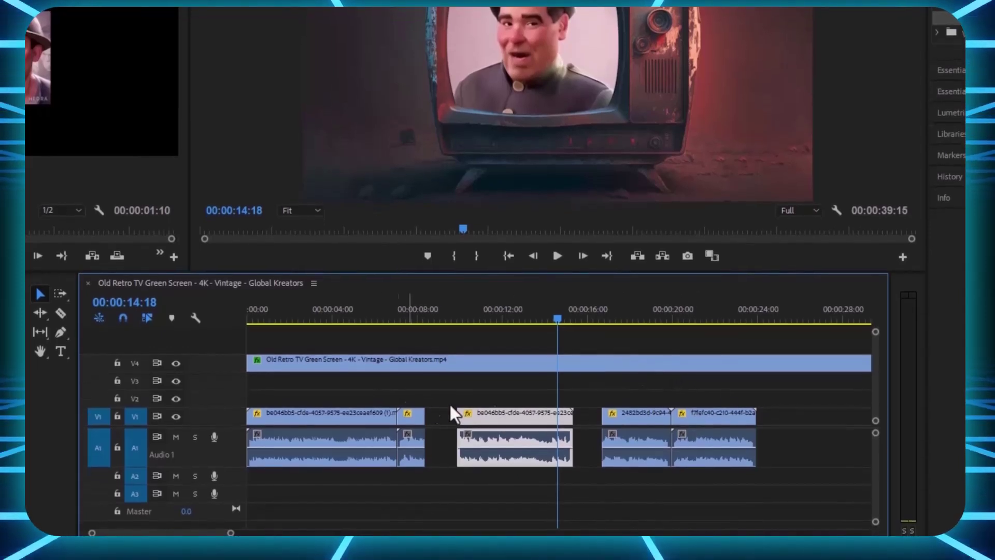
Split the suited man's clip at 00:00:20:27 and move its opening piece directly behind the hat man's short piece.
click(674, 321)
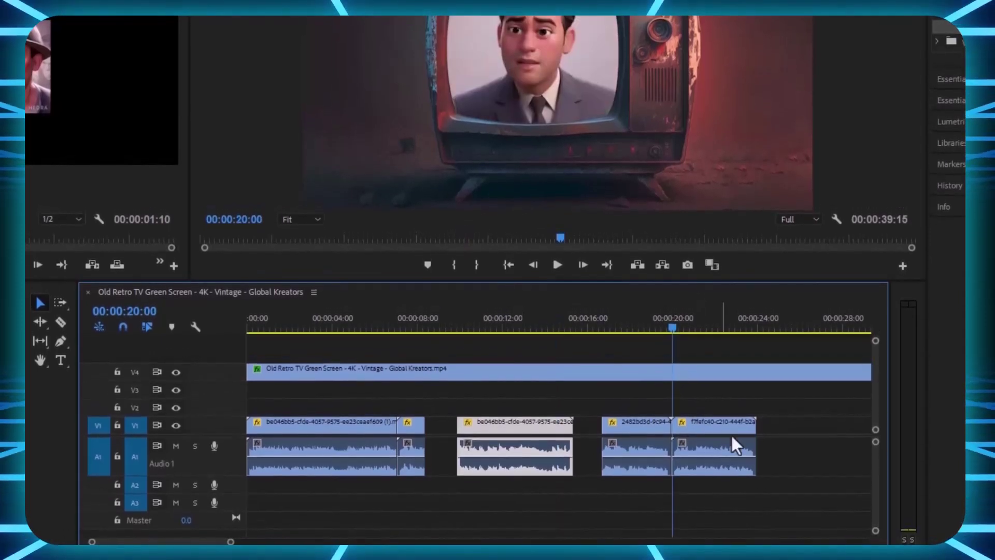
key(space)
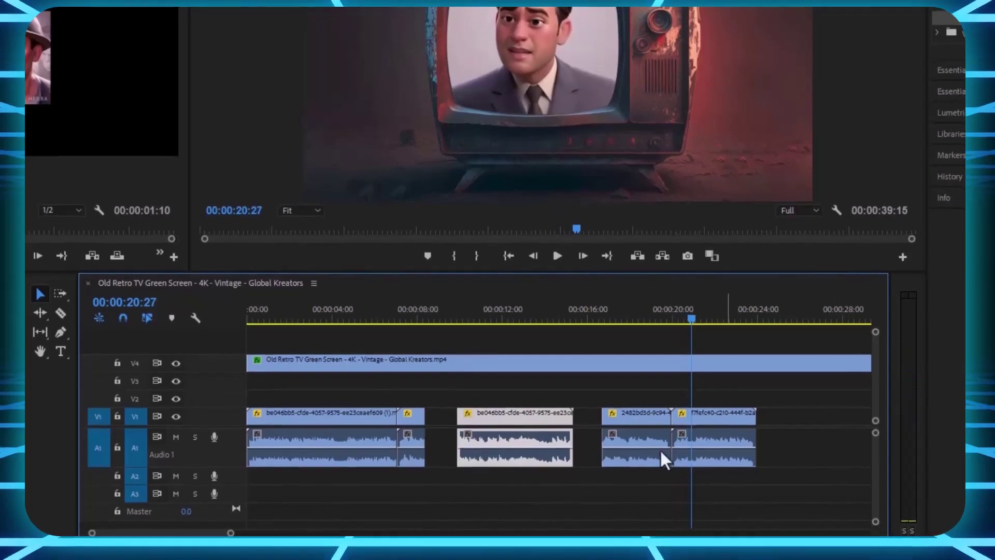
click(694, 422)
key(ctrl+k)
drag(682, 431, 434, 431)
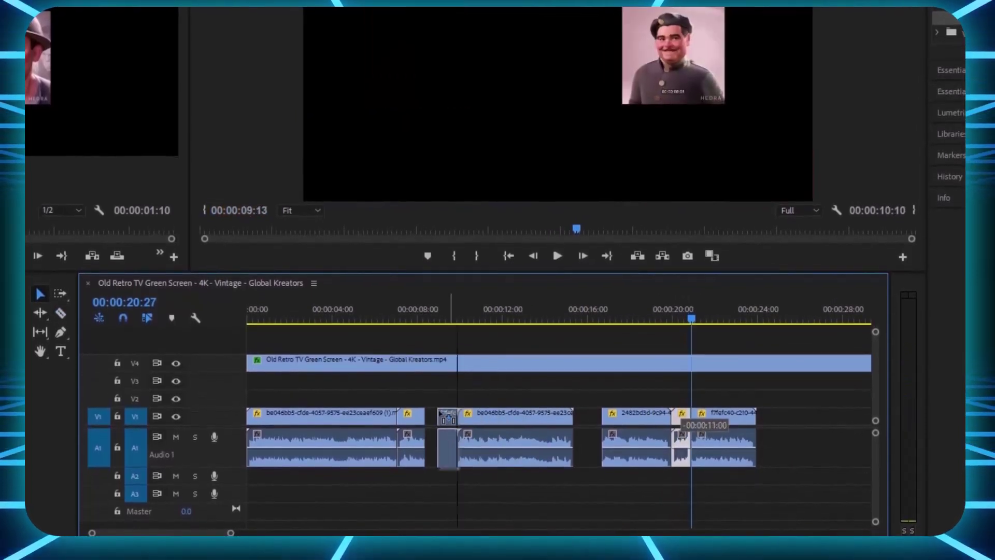
click(506, 415)
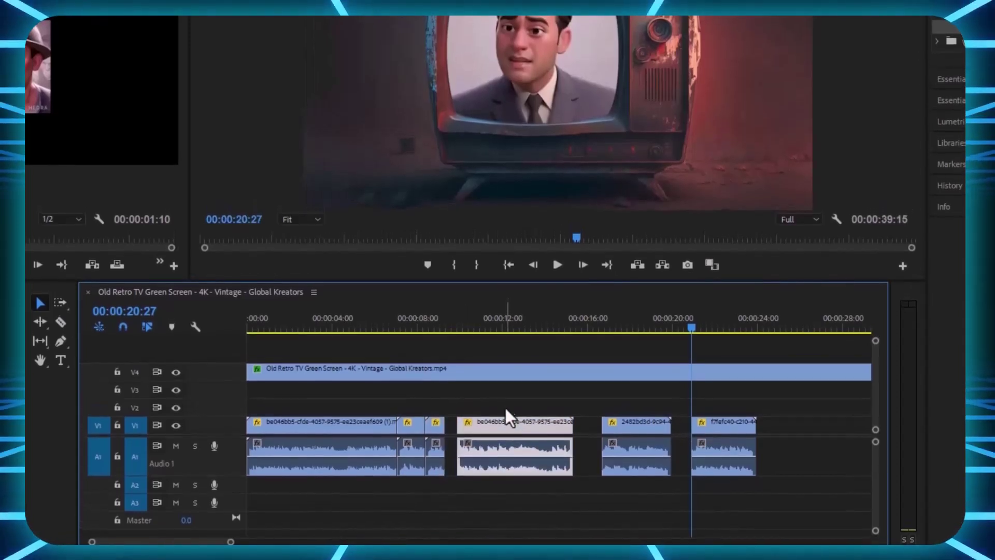
Ripple delete the gap after the suited man's short piece and split the beret man's following clip about 1.3 seconds in.
right_click(451, 431)
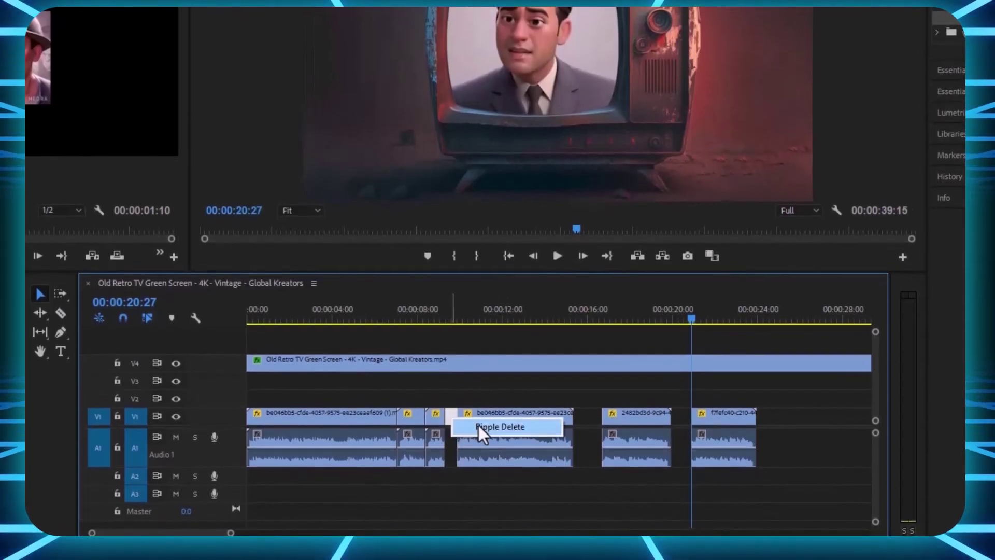
click(489, 440)
key(Up)
key(space)
click(491, 415)
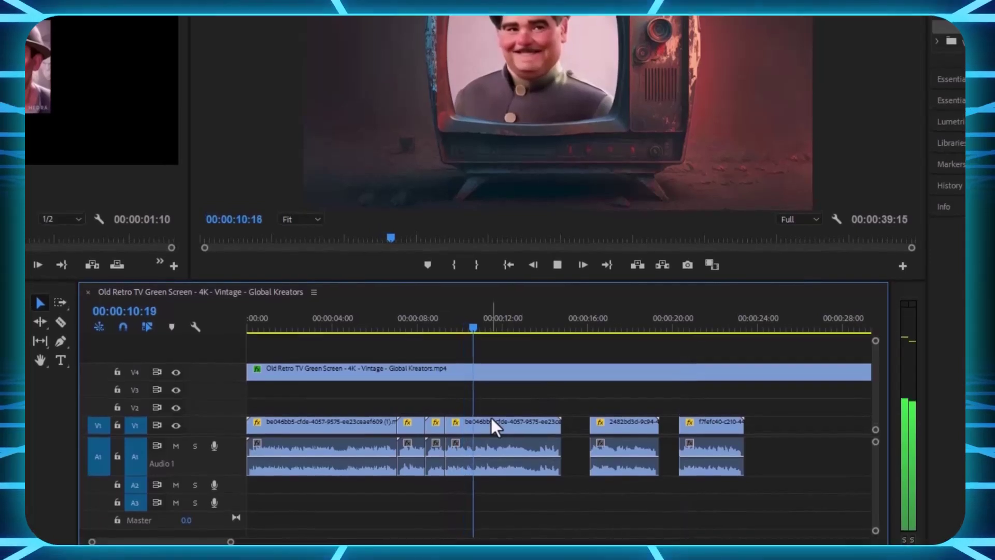
key(ctrl+k)
key(c)
click(491, 424)
Shift the remaining clips later and move the suited man's last piece directly behind the beret man's second piece.
drag(522, 417, 547, 417)
drag(728, 377, 620, 451)
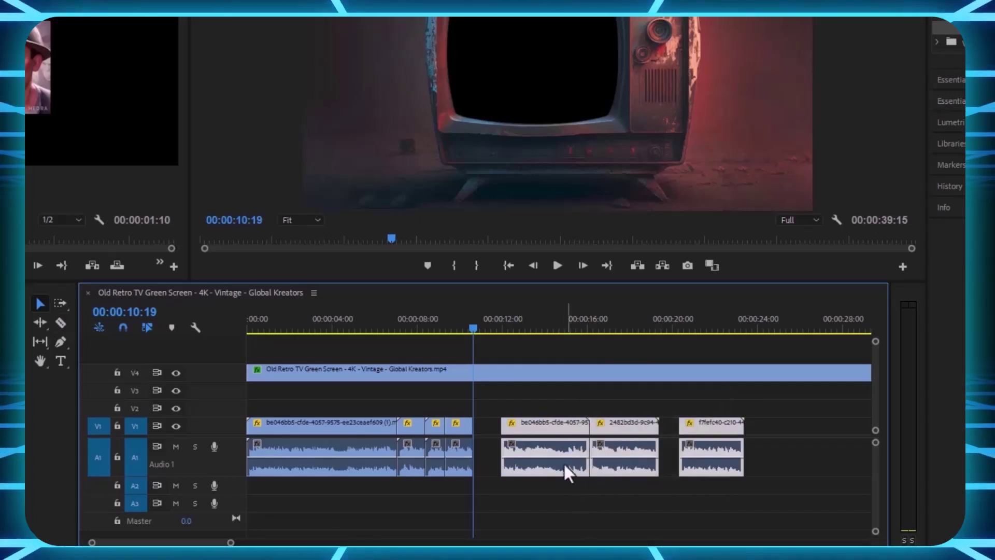
drag(568, 424, 610, 424)
key(space)
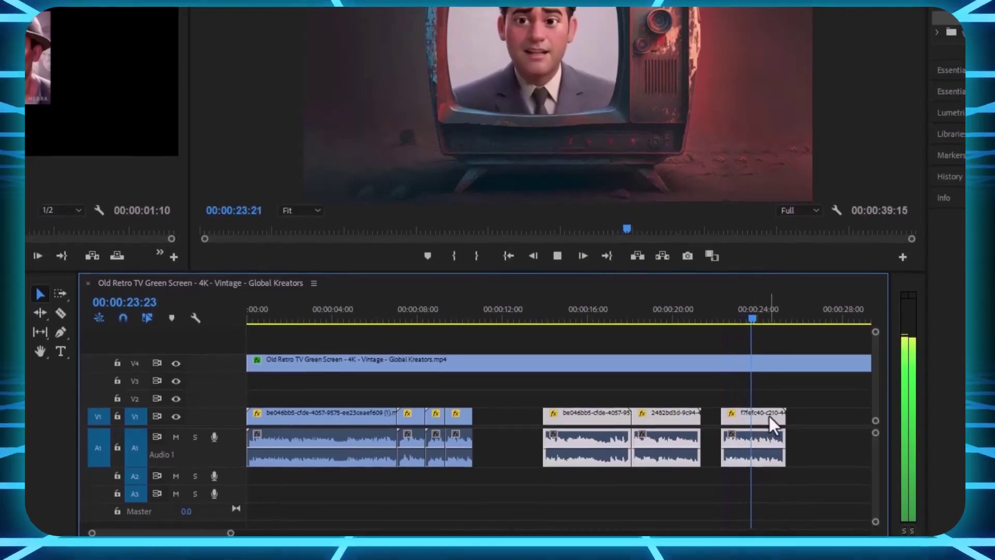
key(space)
drag(761, 417, 648, 434)
mouse_move(757, 427)
mouse_down()
mouse_move(506, 453)
mouse_move(501, 442)
mouse_up()
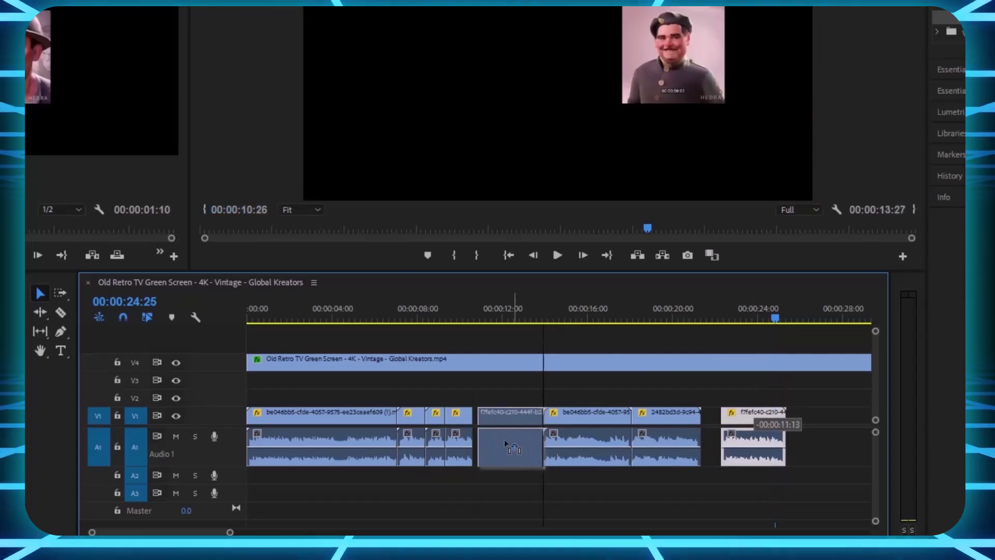
Reposition the two remaining V1 clips together and ripple delete the gap between them and the suited man's clip.
drag(692, 376, 595, 464)
drag(576, 432, 617, 428)
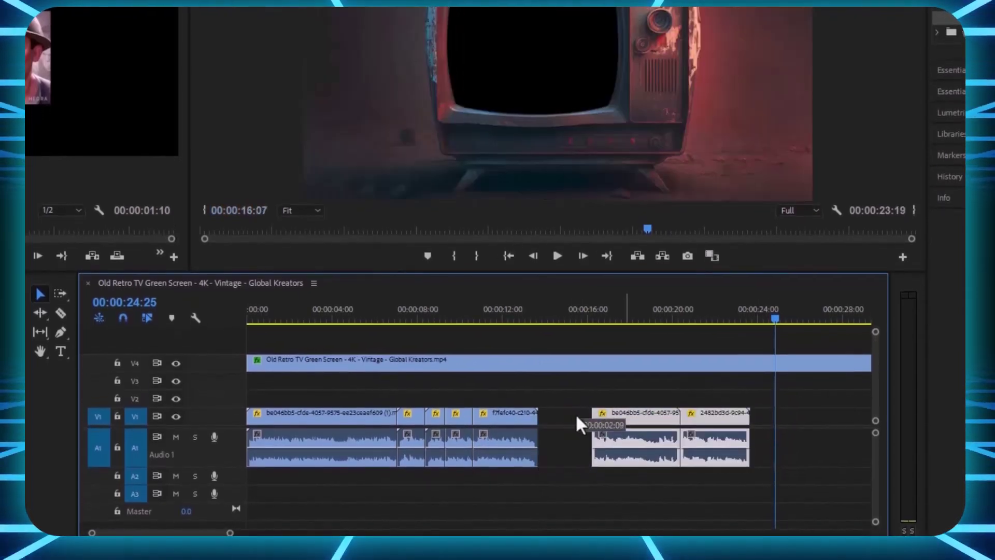
right_click(570, 415)
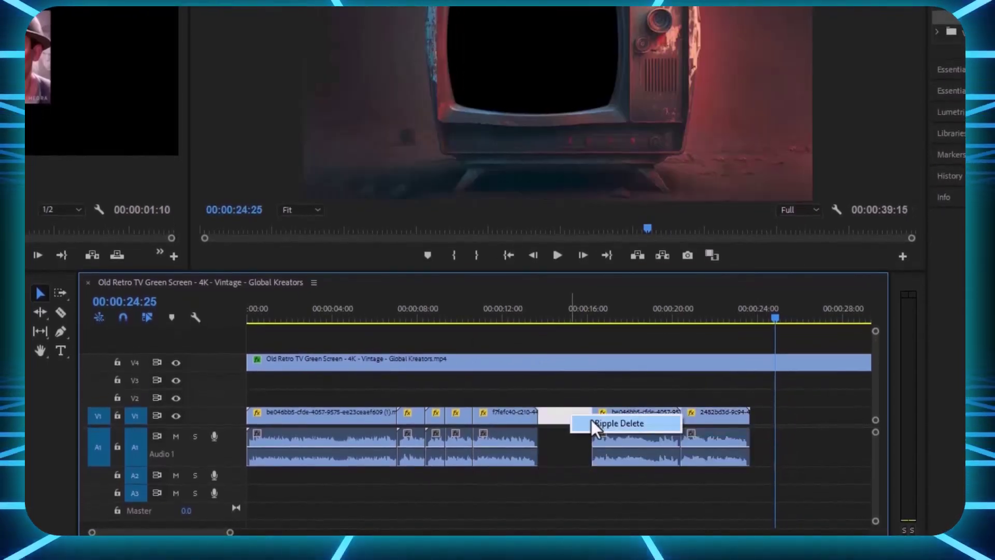
click(617, 423)
Play the rearranged sequence to check the dialogue order and the cuts between the three characters.
click(539, 318)
key(space)
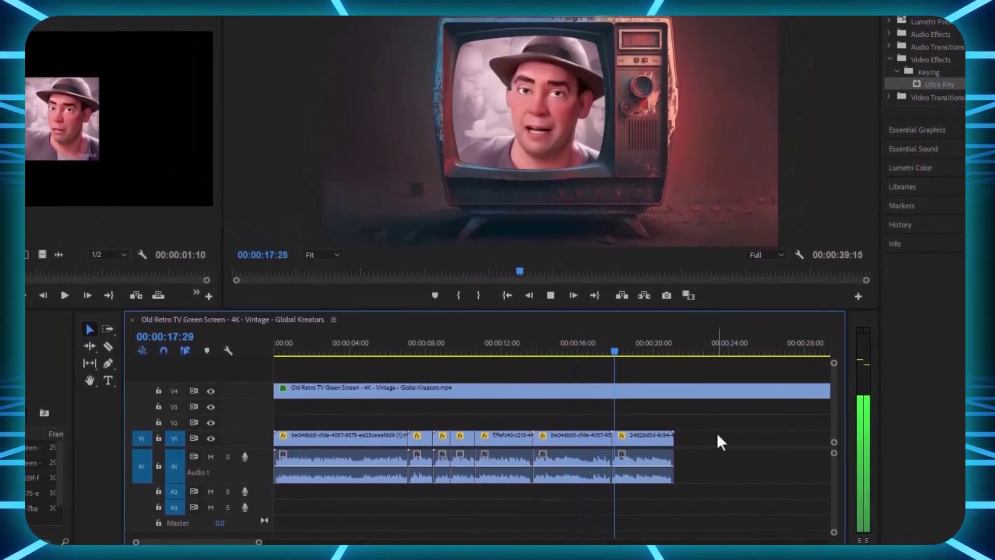
key(space)
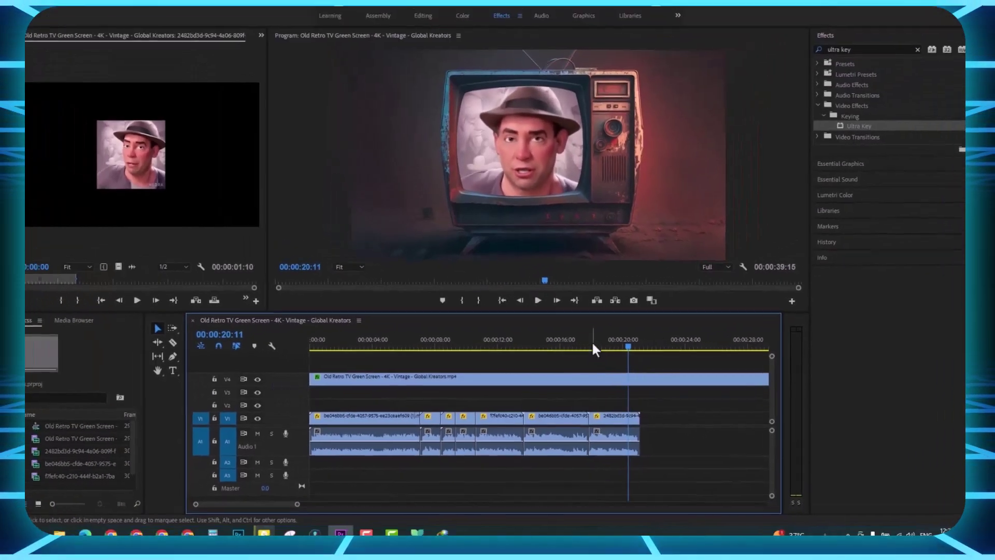
drag(593, 344, 359, 372)
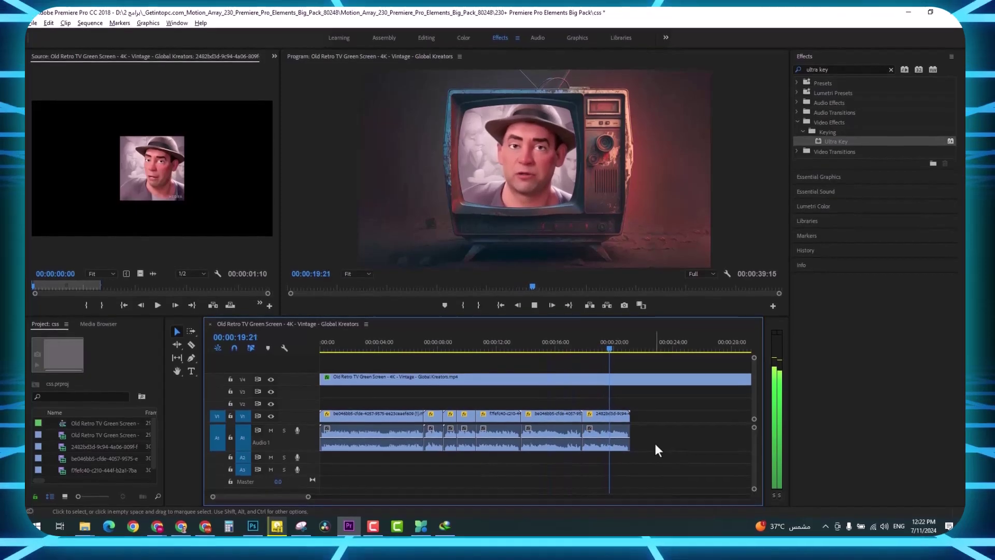
key(space)
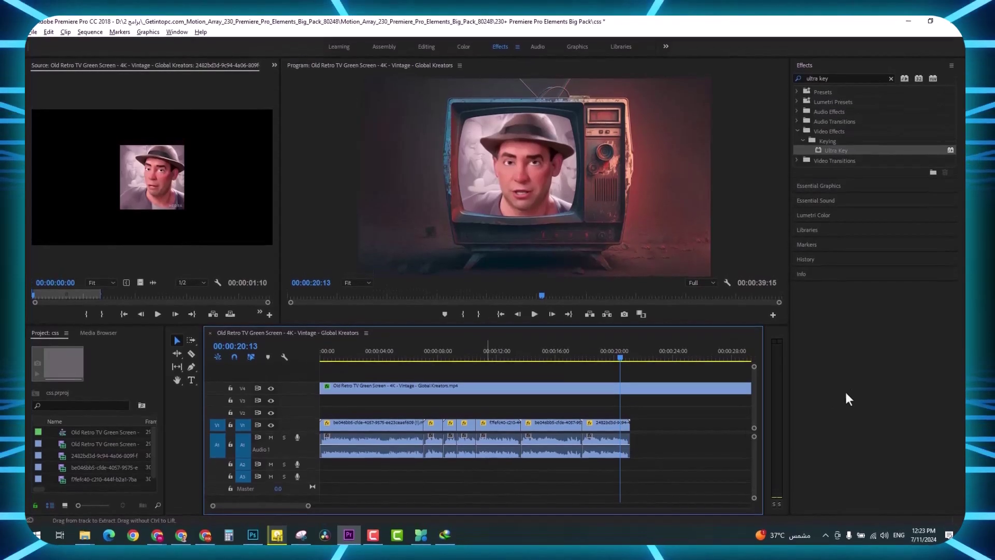
Trim the end of the V4 retro TV clip to the end of the character clips at 00:00:21:04.
key(minus)
drag(624, 381, 580, 394)
drag(496, 398, 482, 402)
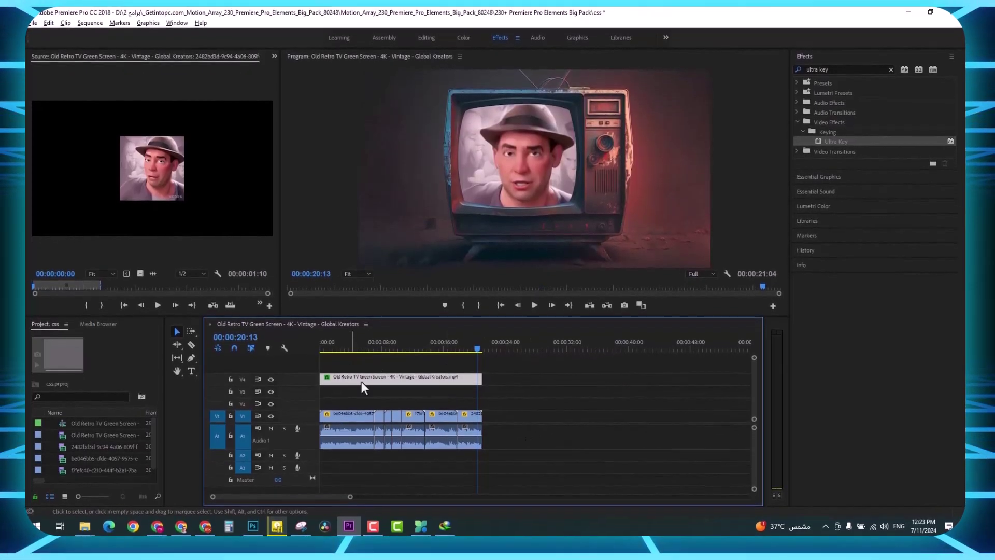
Open the media export settings for the sequence and name the output file فيلم قديم in the PREMIERE folder.
click(34, 23)
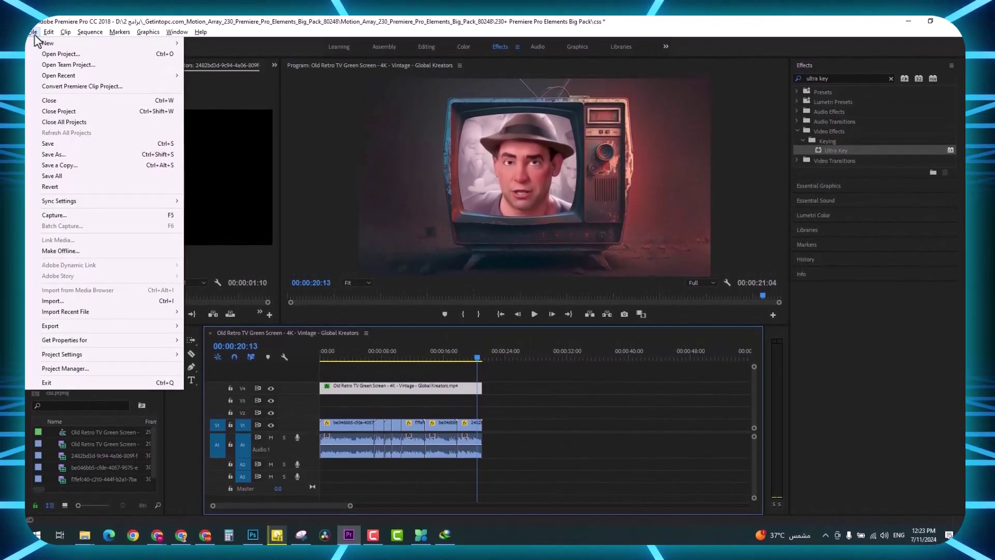
mouse_move(162, 326)
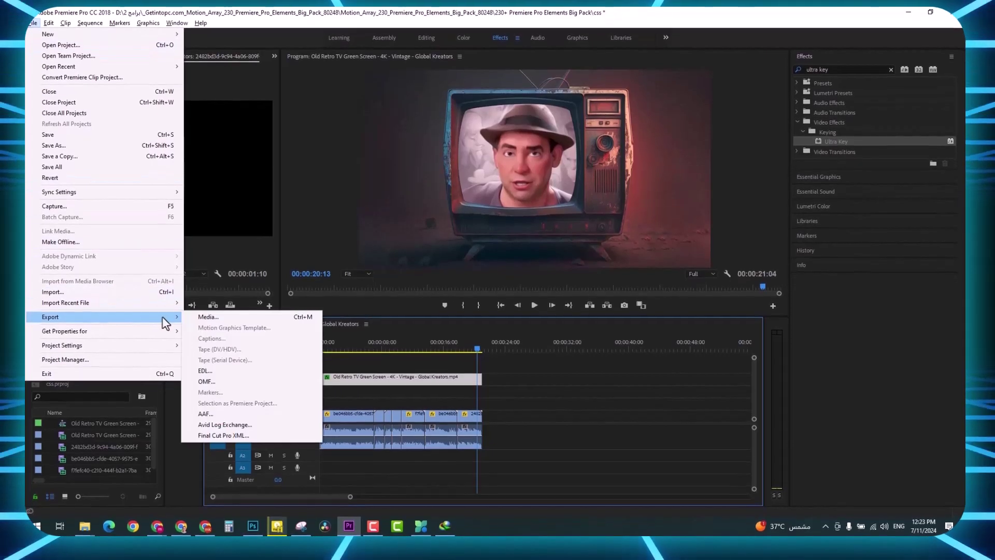
click(198, 327)
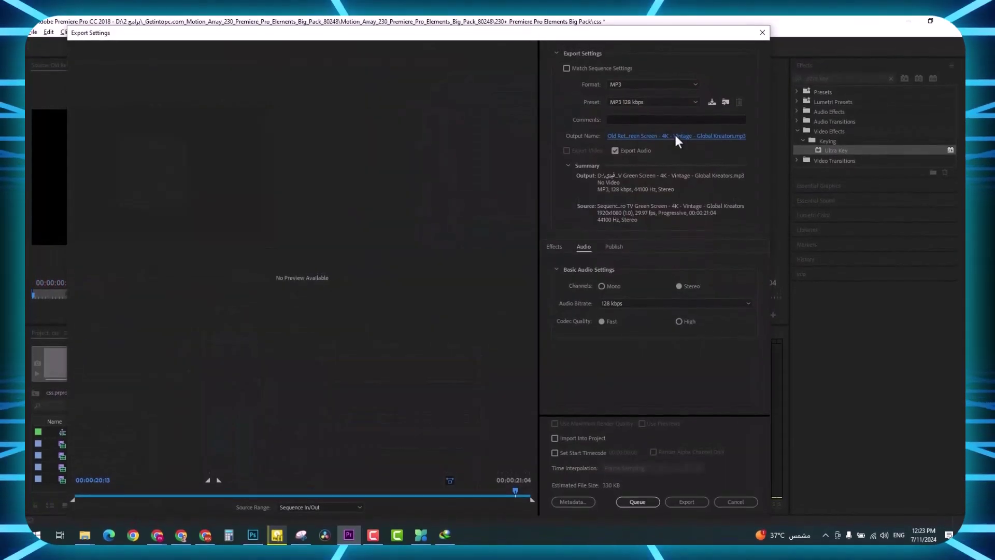
text(sdfsdfsd)
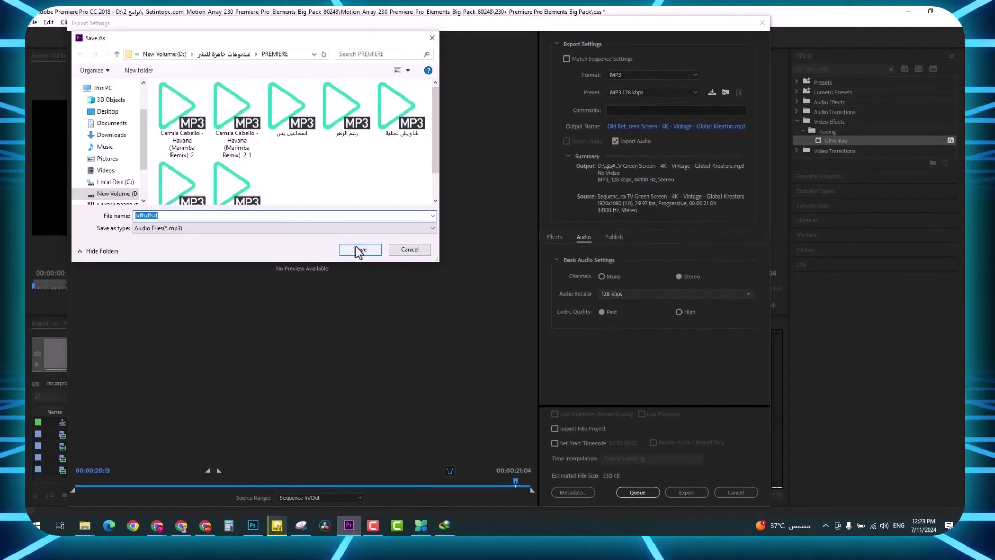
key(alt+shift)
text(فيلم قديما)
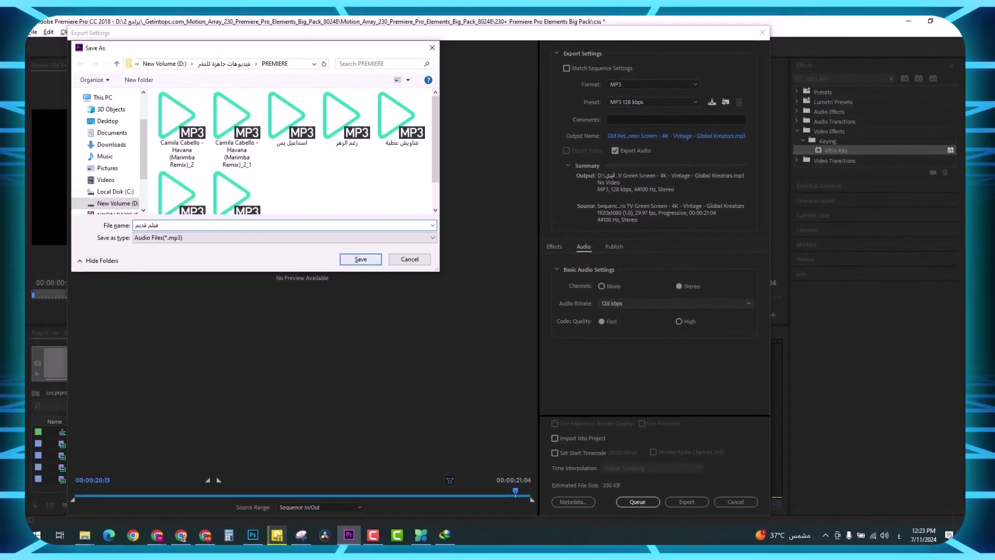
click(361, 260)
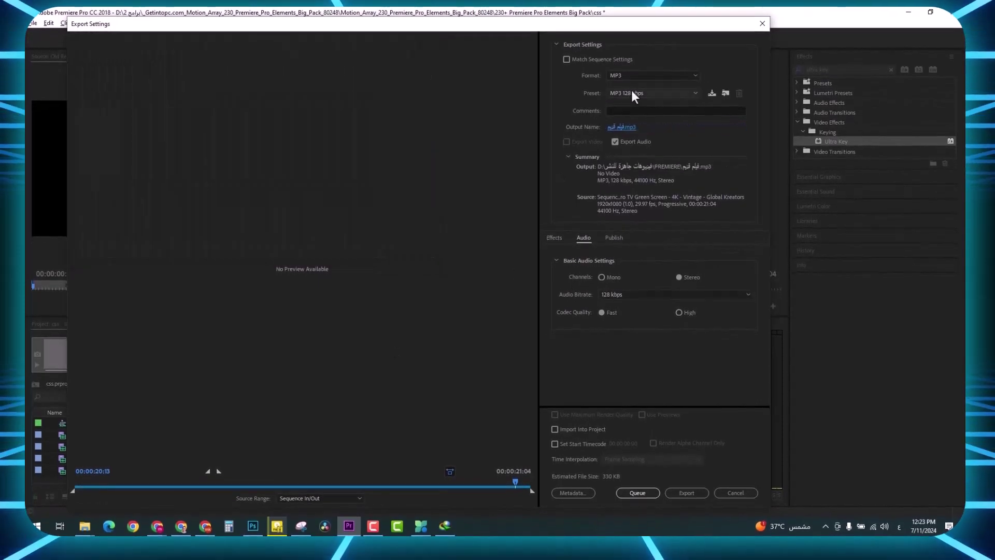
Export the video in H.264 format with the target bitrate set to 5.02 Mbps.
click(633, 85)
click(643, 257)
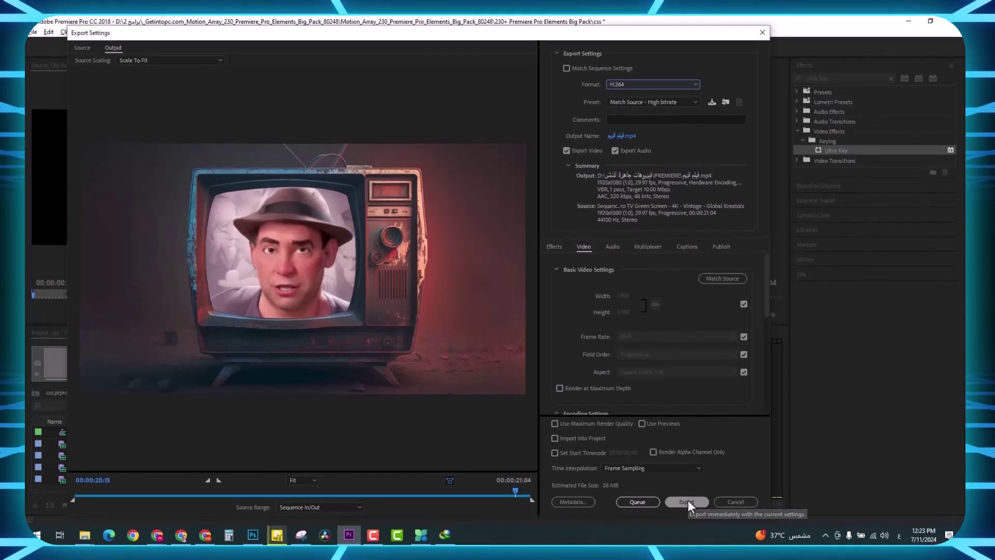
drag(764, 307, 767, 391)
drag(639, 347, 629, 347)
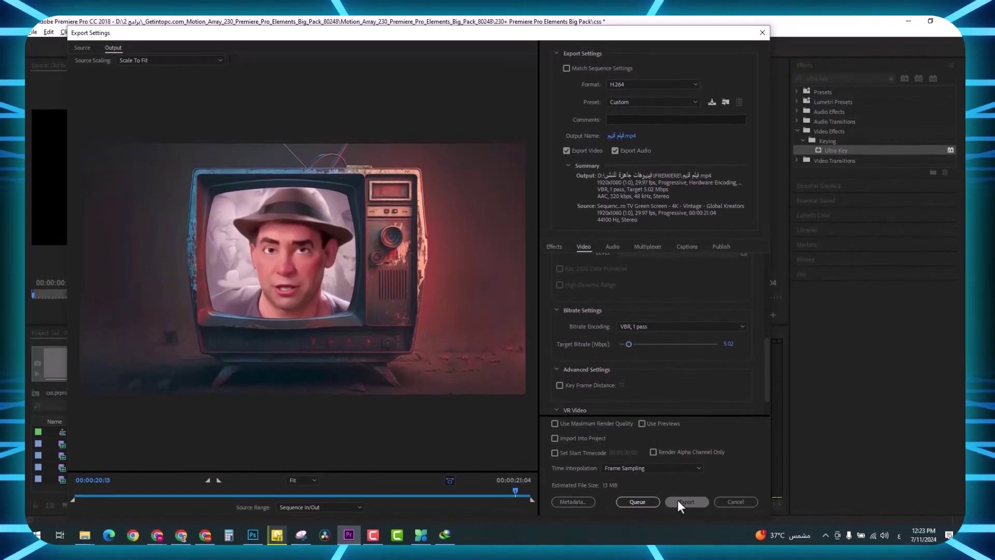
click(677, 492)
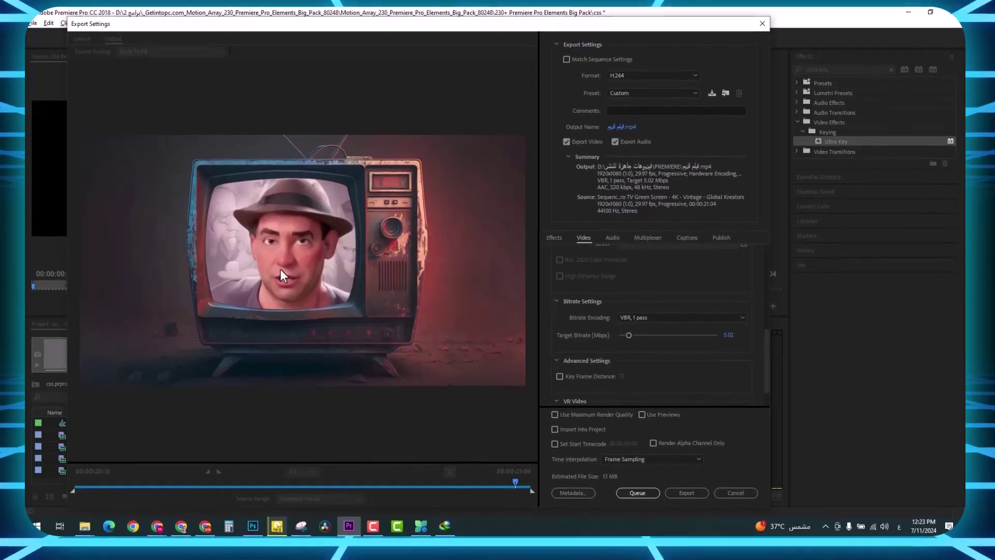